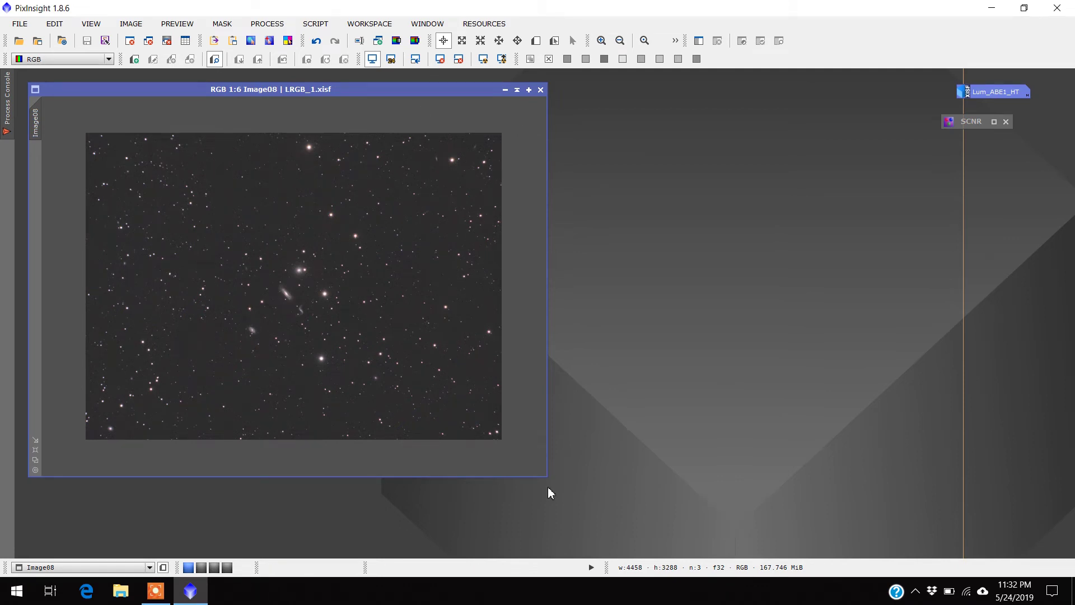
Shrink the Image08 (LRGB_1) window slightly and settle it near the left of the workspace.
left_click_drag(547, 475, 518, 466)
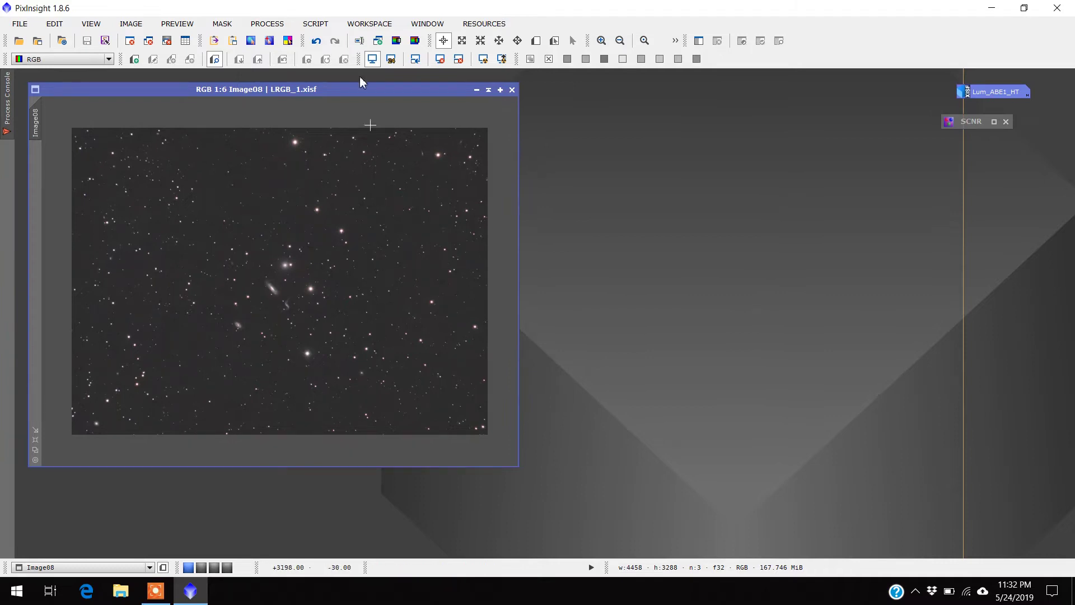
left_click_drag(345, 91, 339, 88)
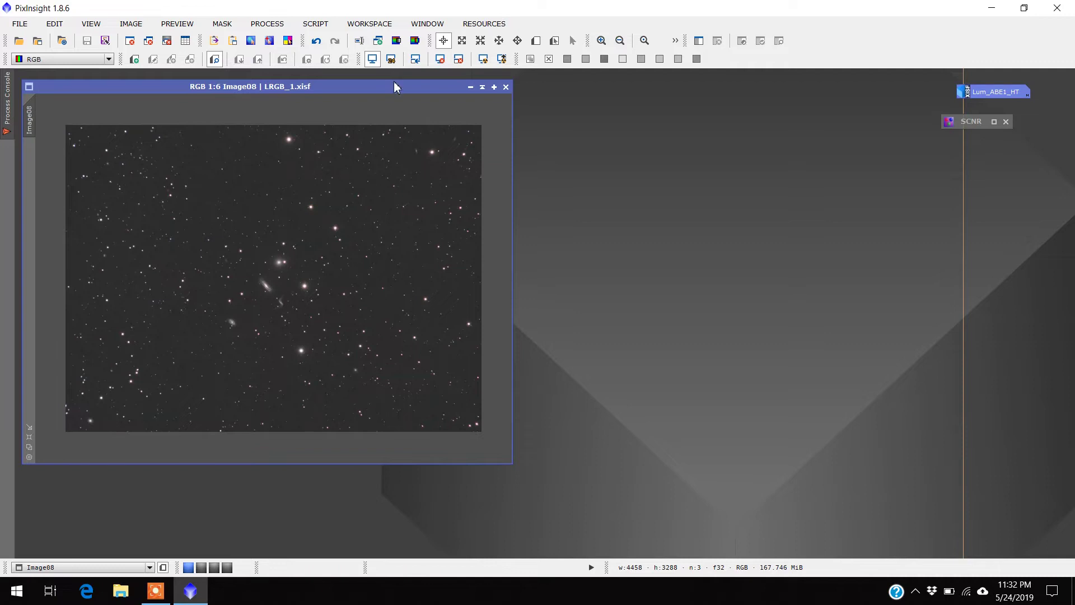
left_click_drag(395, 79, 399, 80)
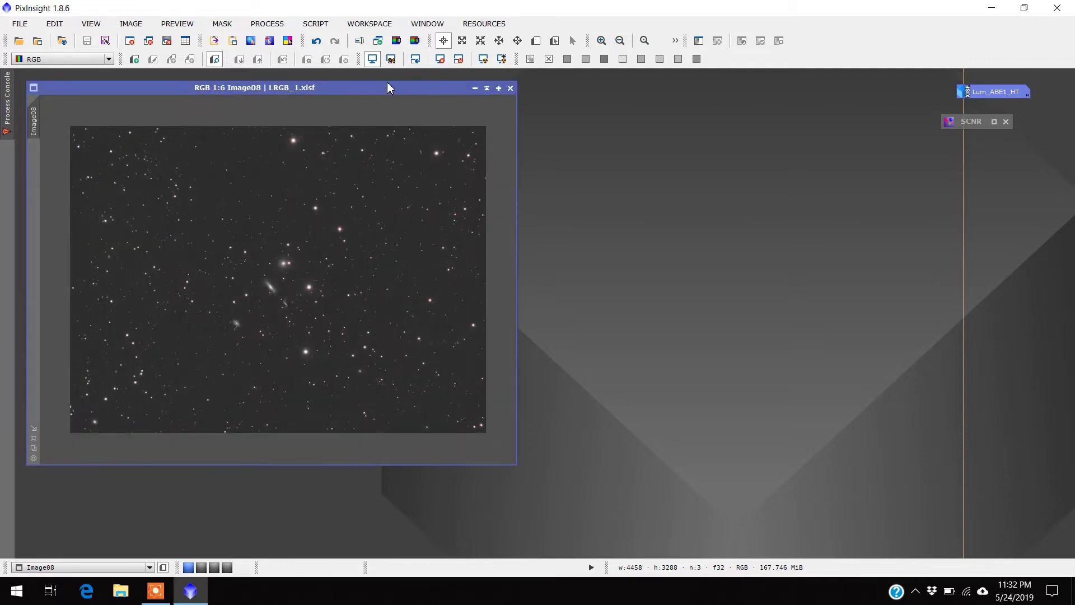
left_click(279, 26)
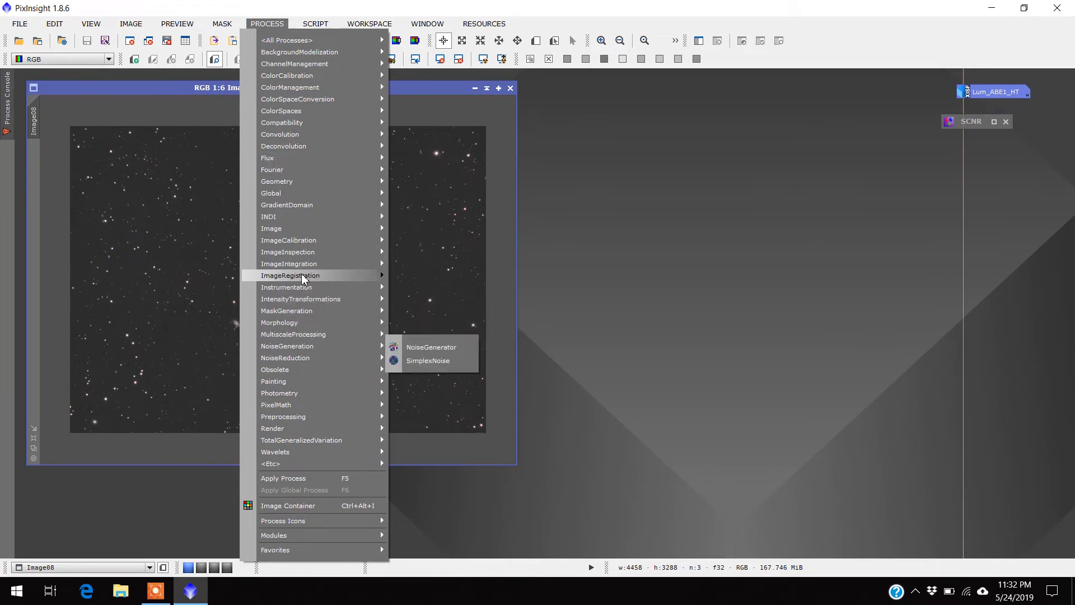
Open the StarMask process from the MaskGeneration category.
mouse_move(306, 350)
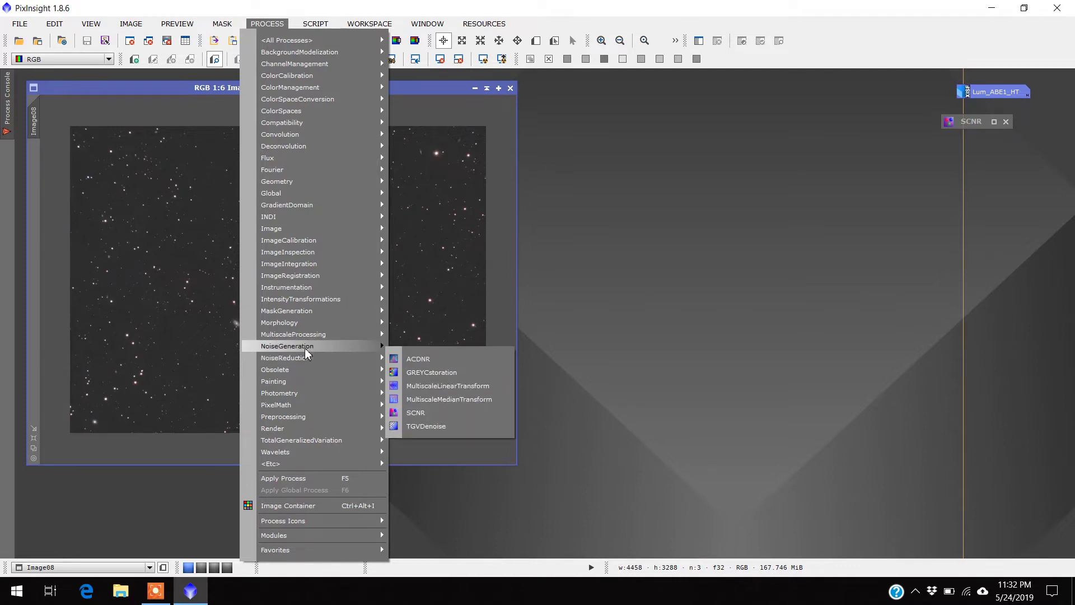
mouse_move(300, 315)
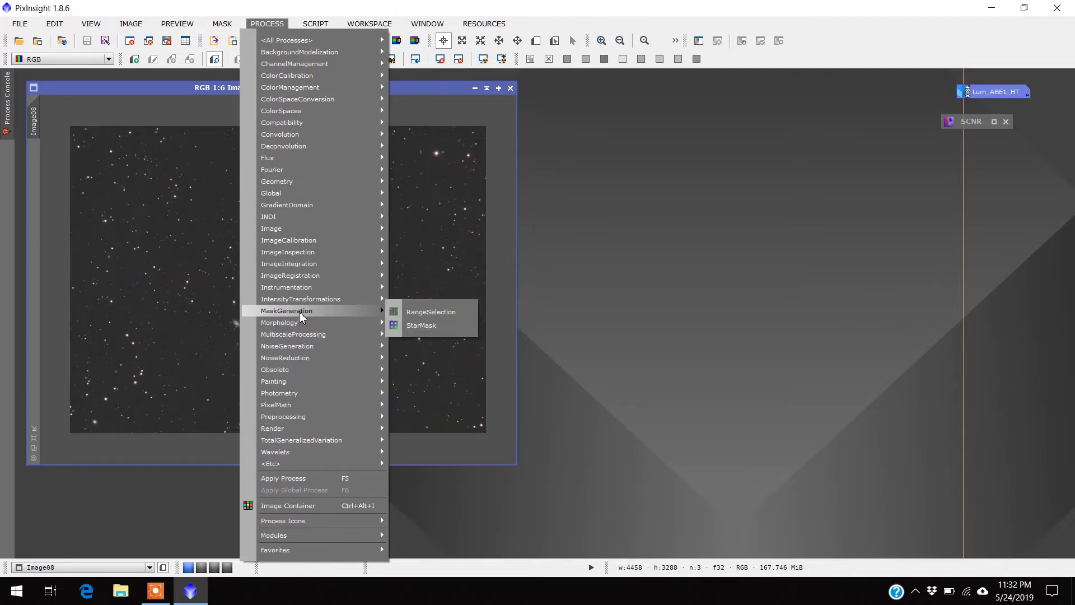
left_click(422, 326)
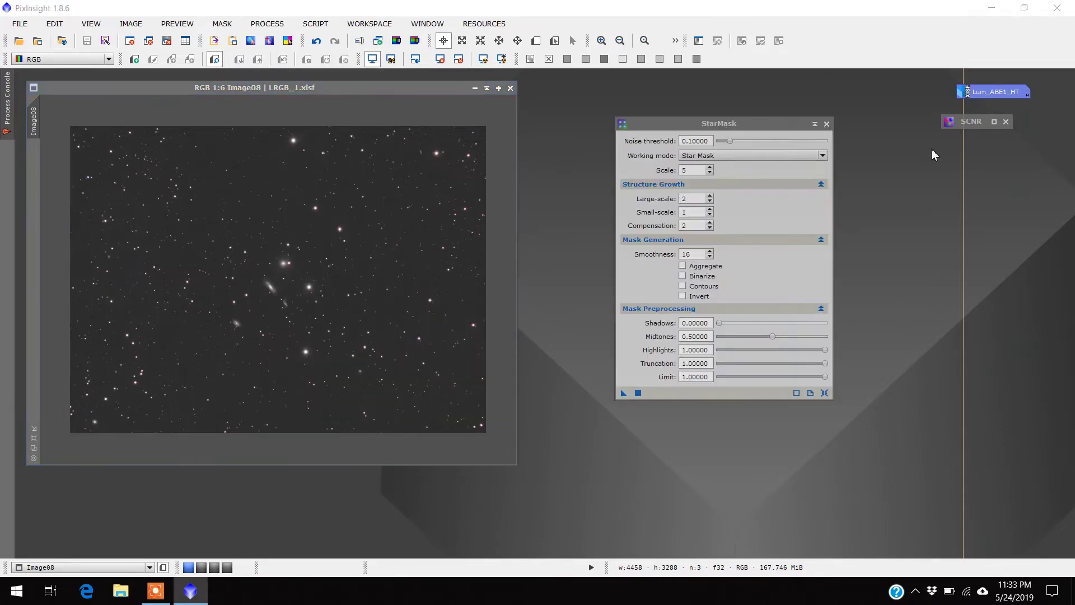
Set StarMask noise threshold 0.3, scale 6 and smoothness 12, then run it on Image08.
left_click_drag(727, 119, 892, 255)
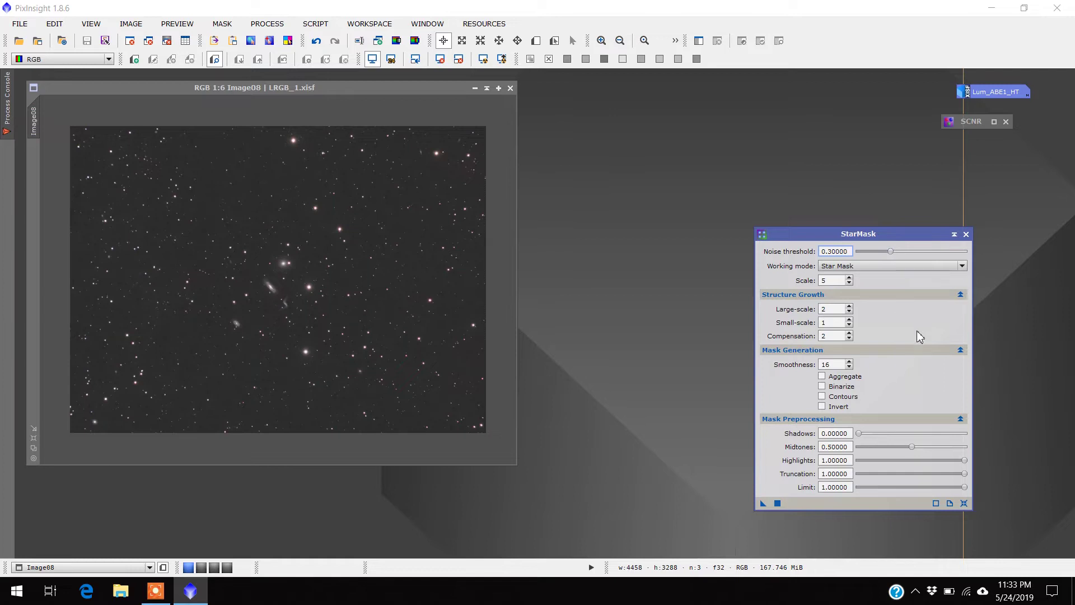
left_click(849, 279)
left_click_drag(878, 234, 915, 224)
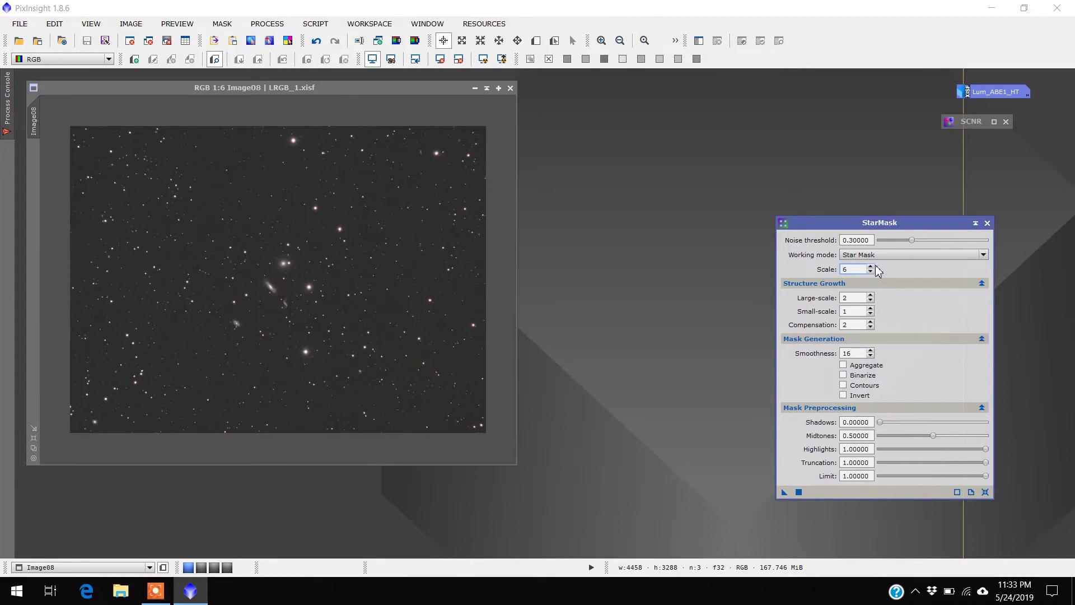
left_click_drag(899, 222, 917, 205)
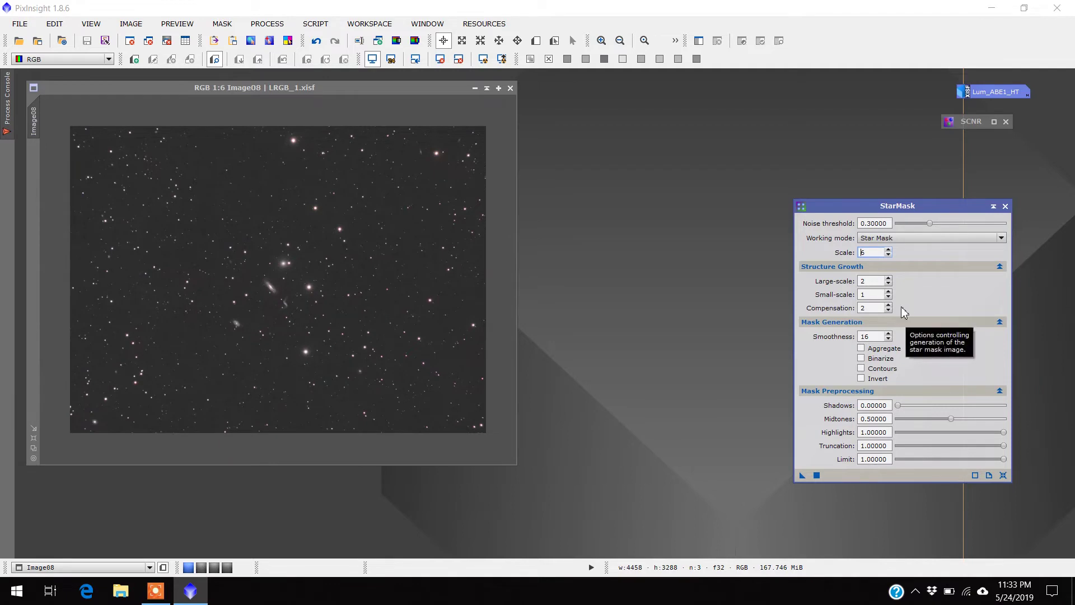
left_click_drag(937, 207, 963, 201)
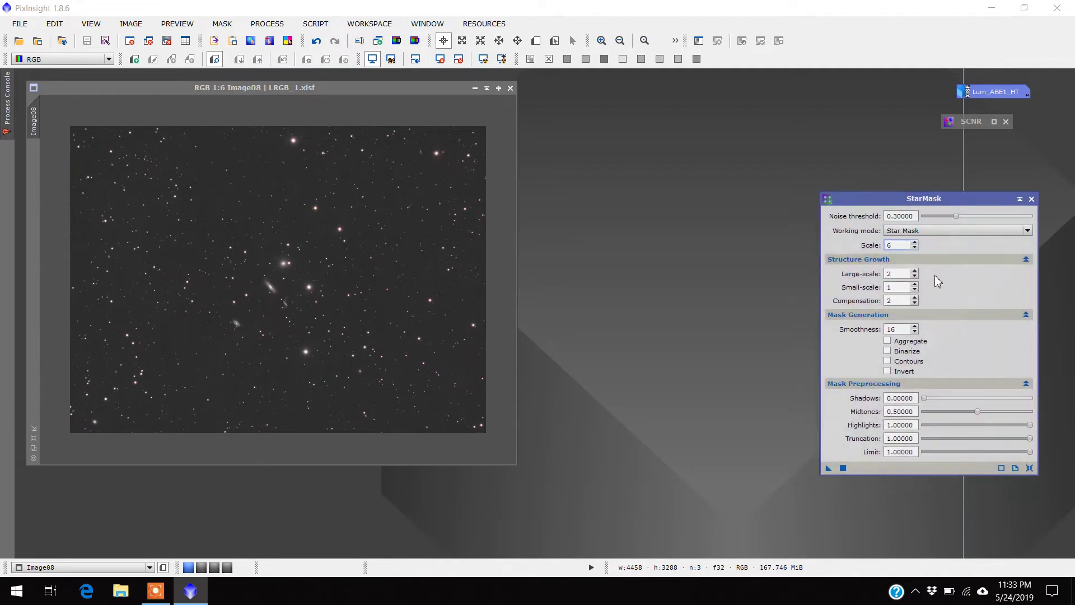
double_click(914, 332)
left_click(914, 327)
left_click_drag(964, 194, 988, 184)
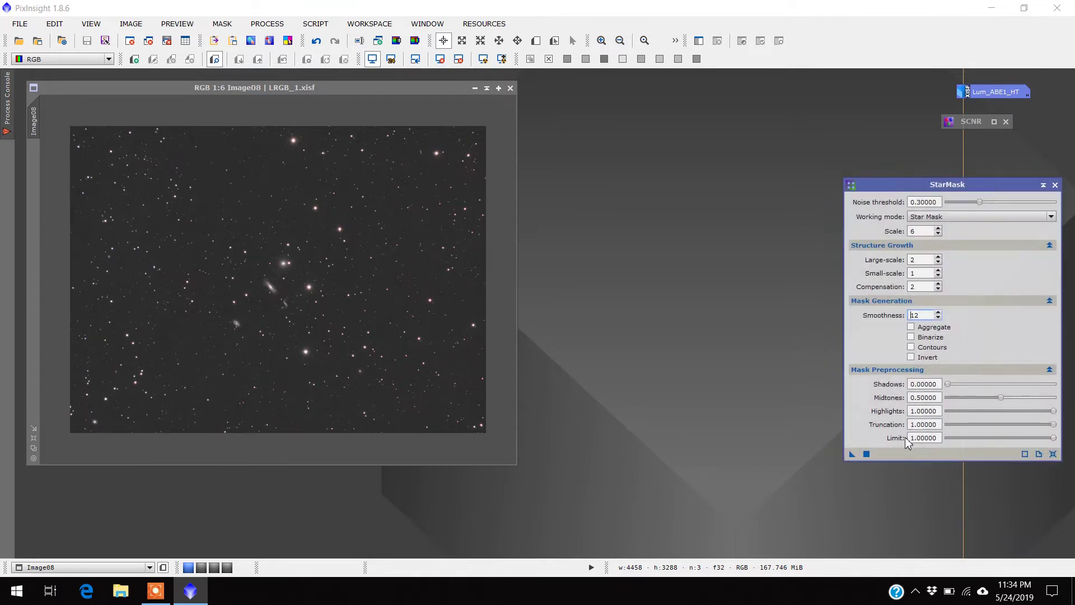
left_click(866, 454)
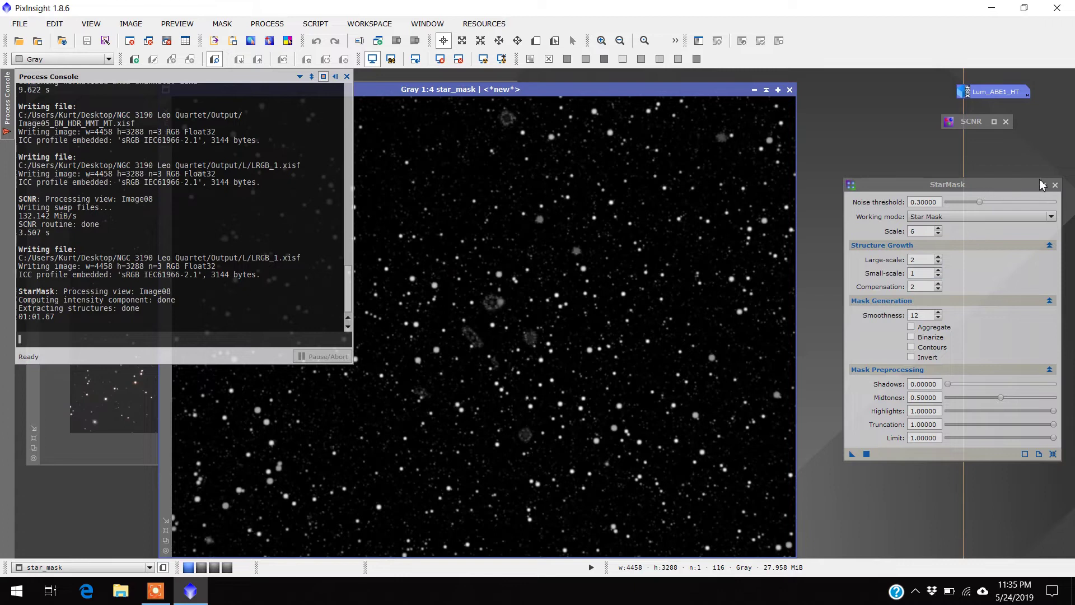
Let StarMask finish building the star_mask image, then move the StarMask panel lower.
left_click_drag(1022, 191, 1012, 237)
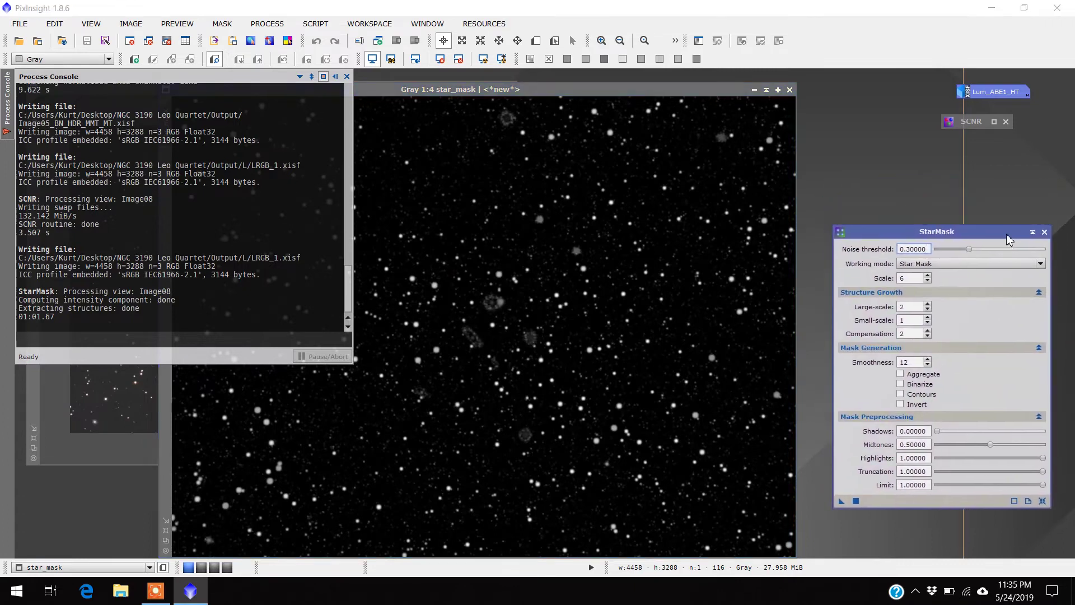
Collapse the StarMask panel to an icon and close the process console.
left_click(1032, 232)
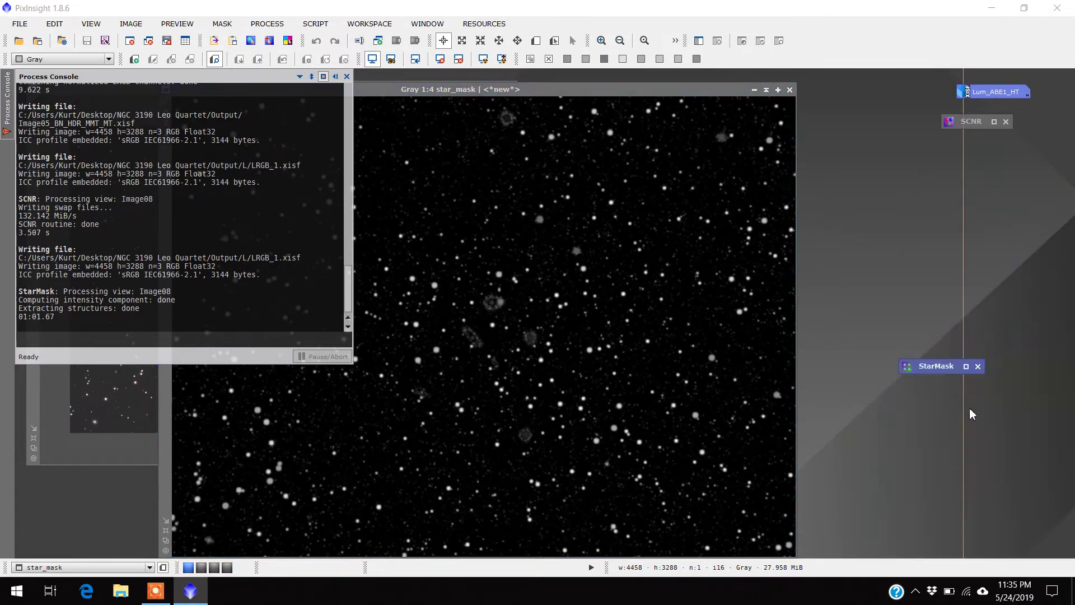
left_click_drag(939, 378, 993, 276)
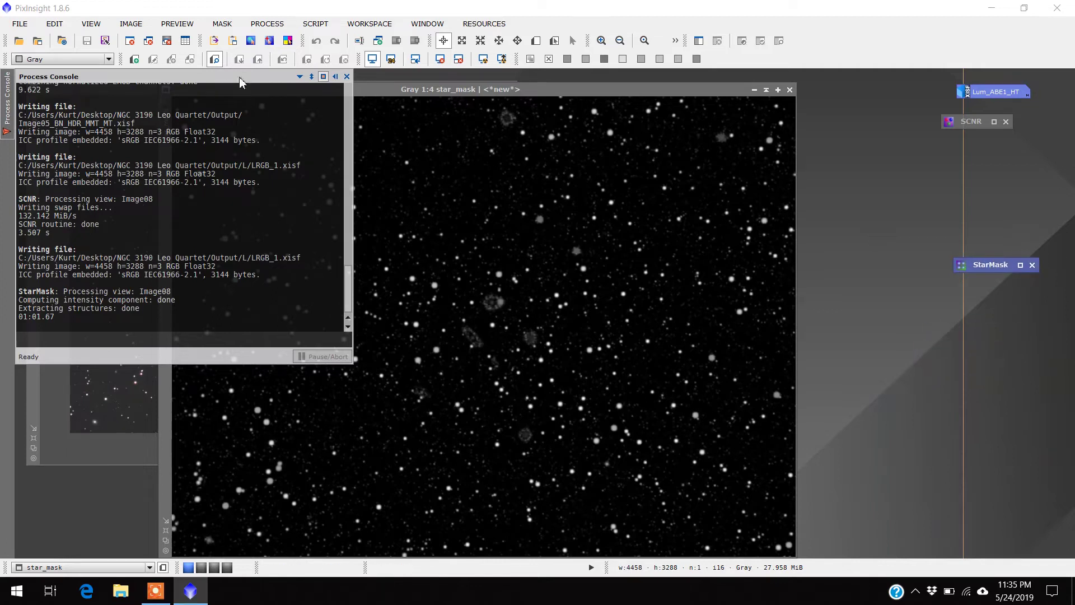
left_click(347, 77)
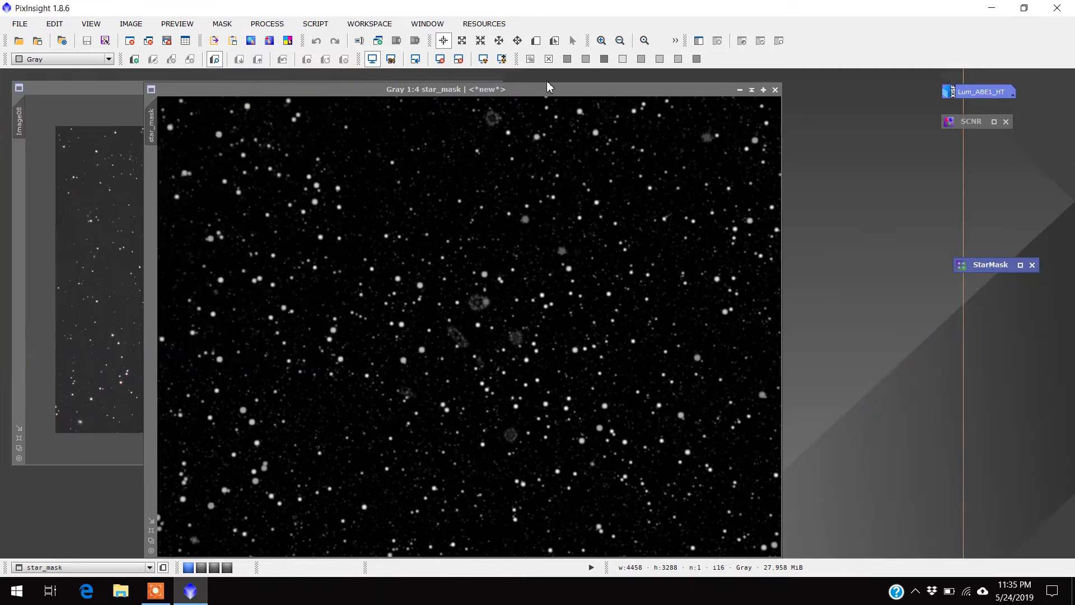
Place a narrower star_mask window beside Image08 and apply it as Image08's mask.
left_click_drag(547, 84, 689, 119)
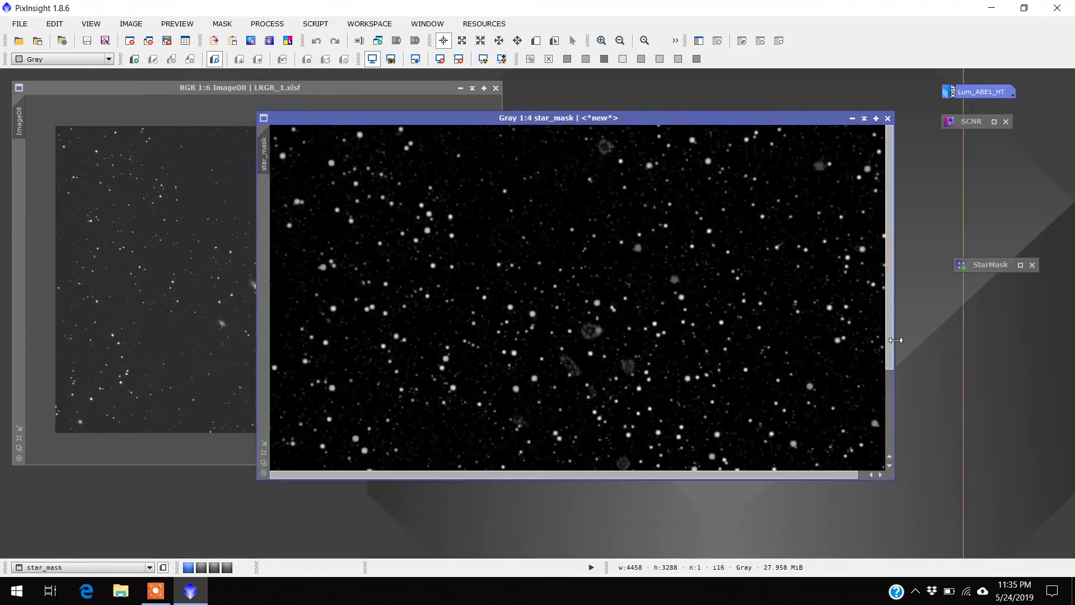
left_click_drag(895, 340, 760, 339)
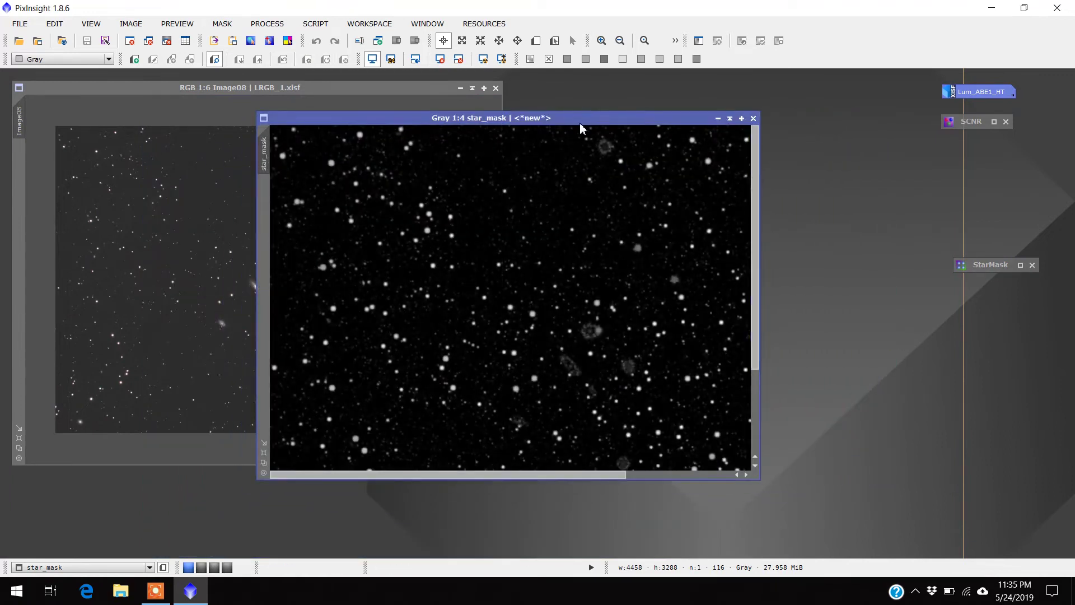
left_click_drag(580, 122, 788, 108)
scroll(719, 242, "down", 2)
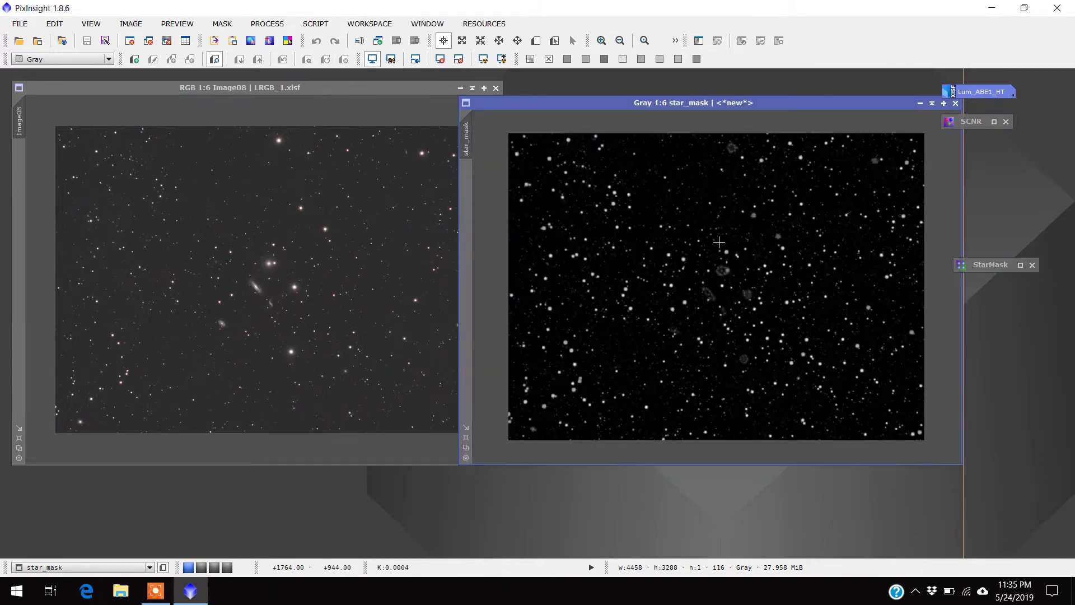
scroll(719, 242, "down", 1)
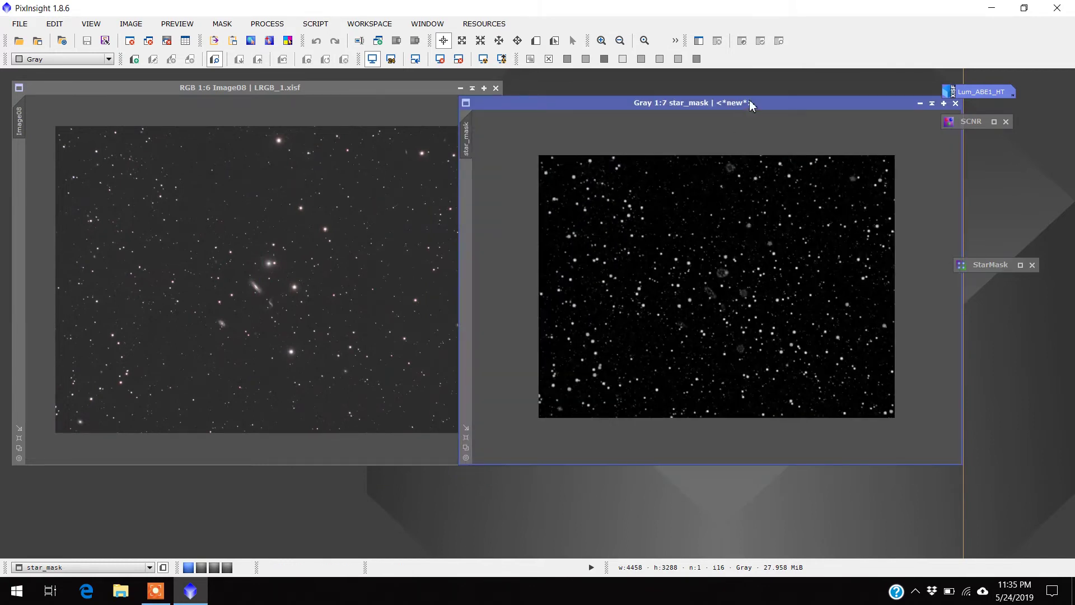
left_click_drag(752, 106, 822, 115)
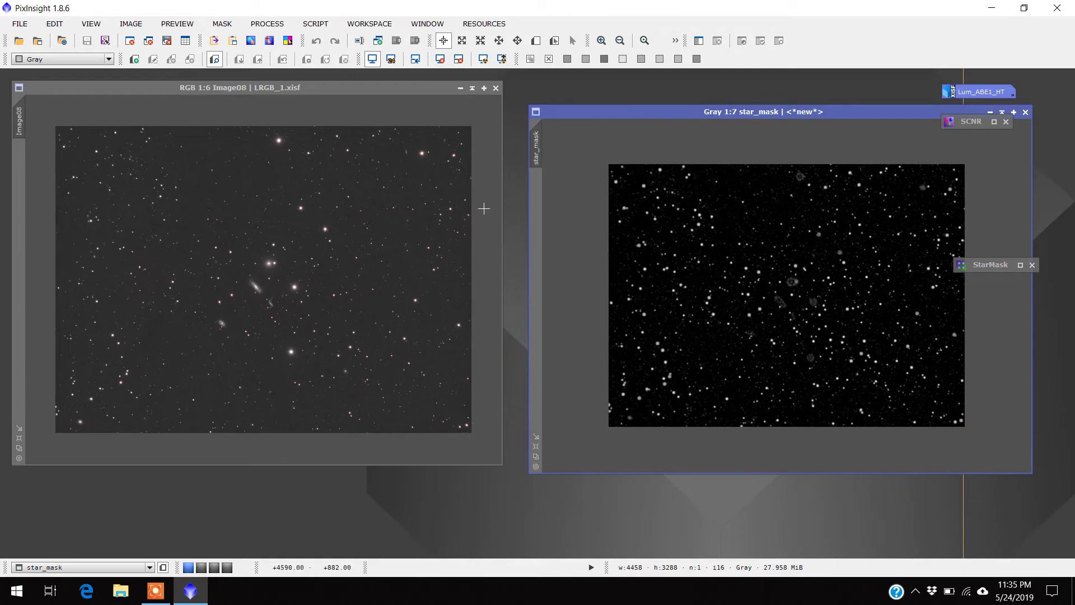
mouse_move(541, 152)
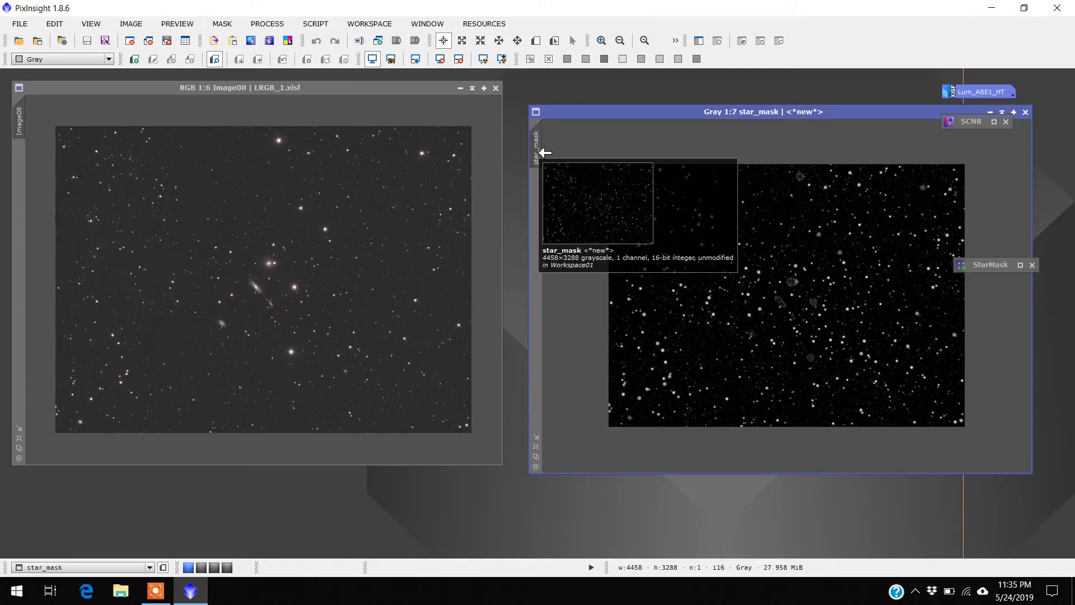
left_click_drag(545, 151, 23, 161)
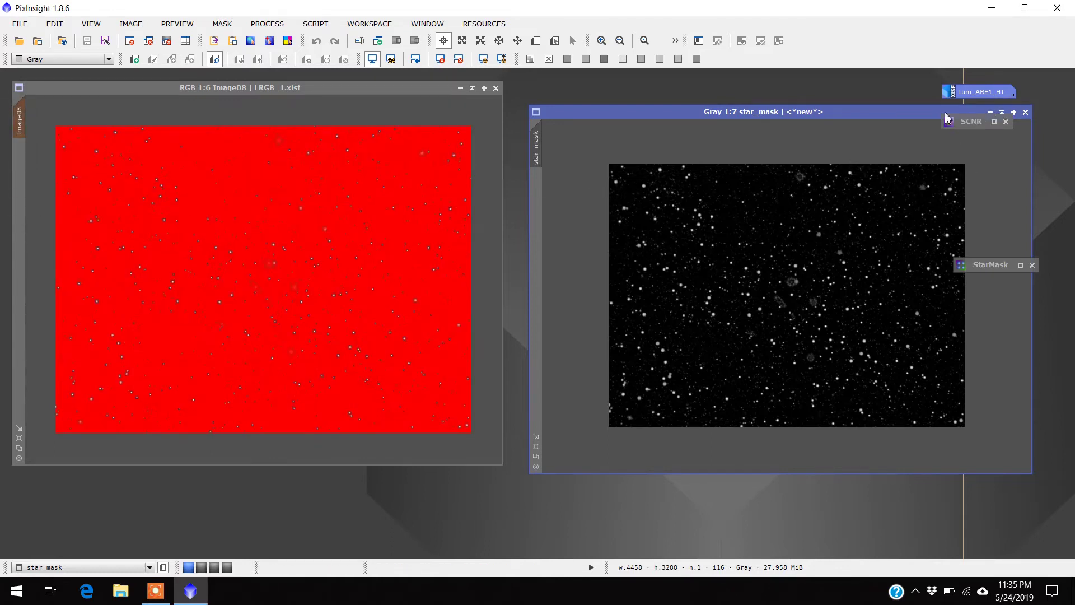
Minimize the star_mask window to an icon in the upper right.
left_click_drag(915, 115, 883, 153)
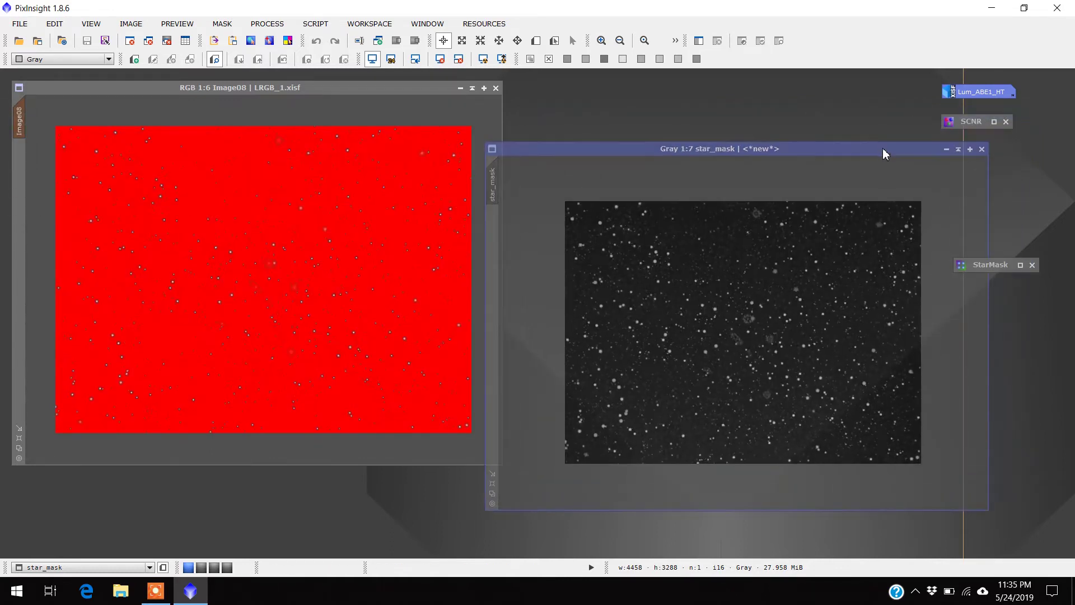
left_click(946, 154)
left_click_drag(770, 334, 966, 155)
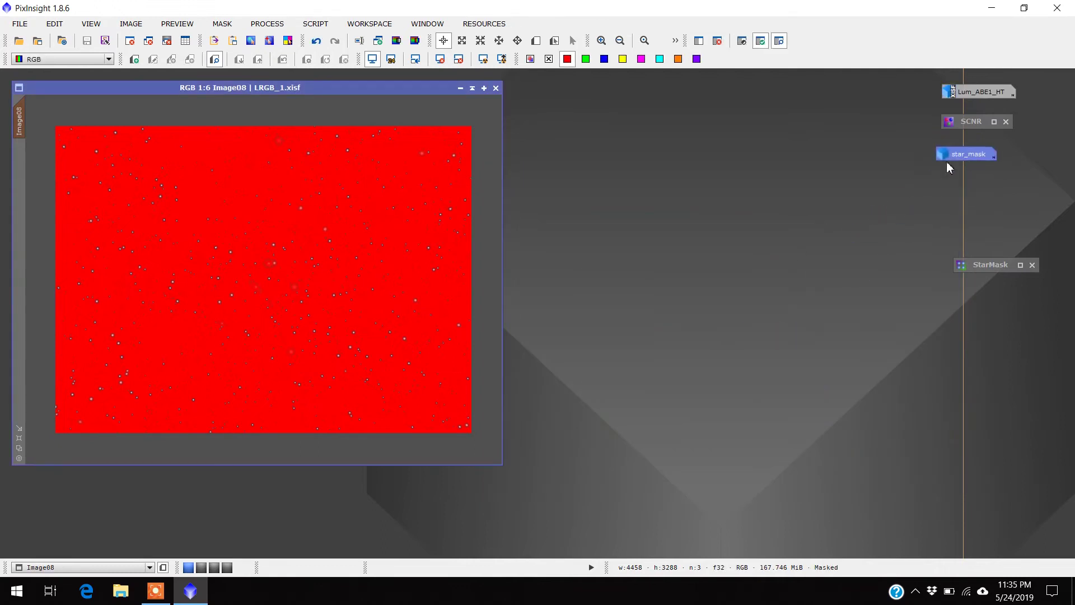
Invert Image08's mask so only the stars are exposed, and hide the red overlay.
left_click(743, 41)
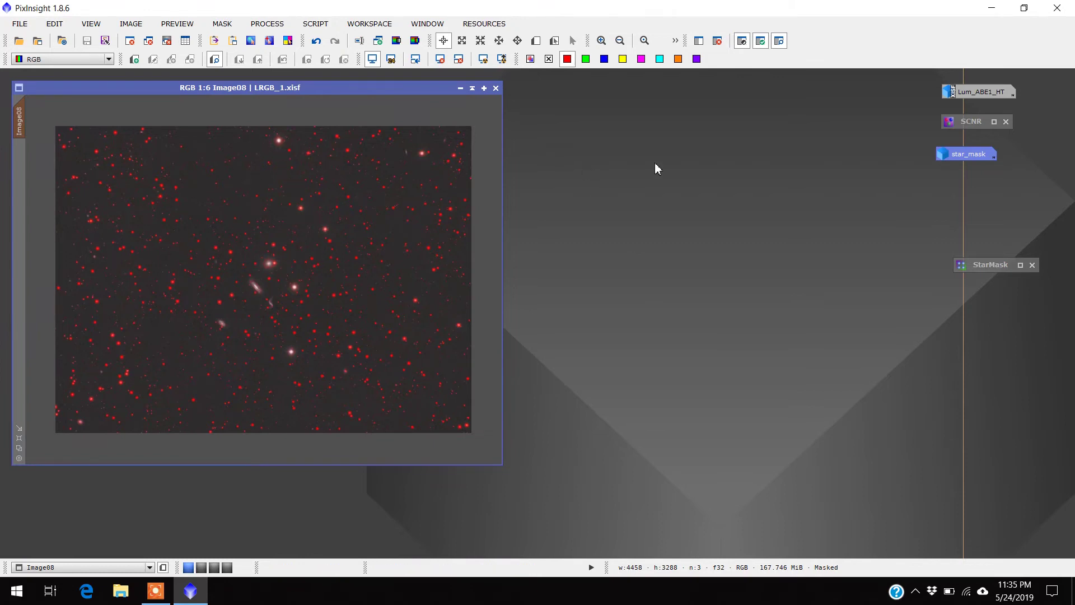
left_click(780, 42)
left_click(156, 591)
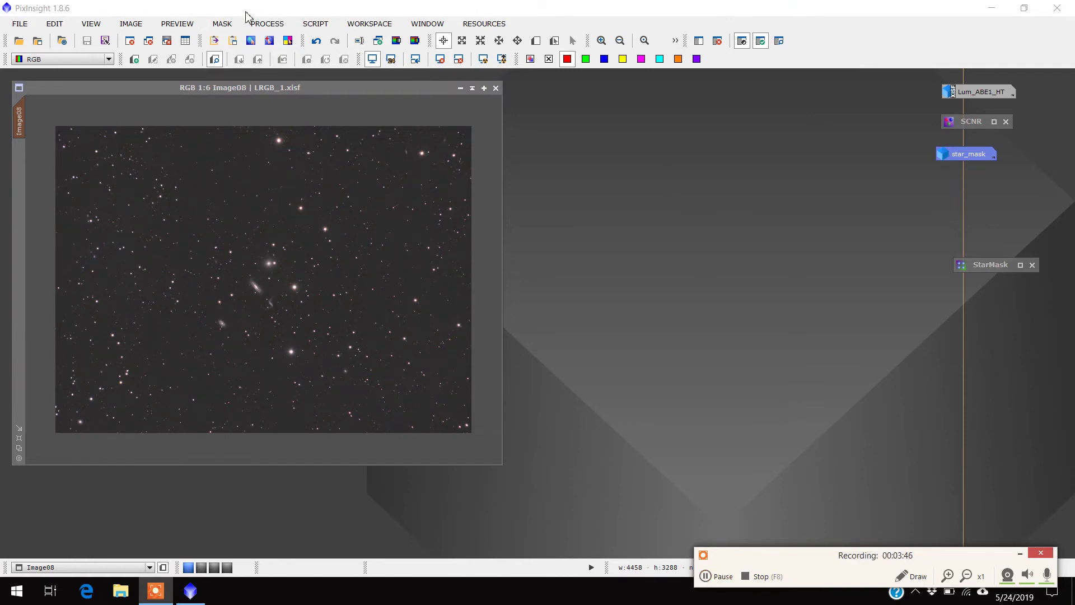
left_click(254, 27)
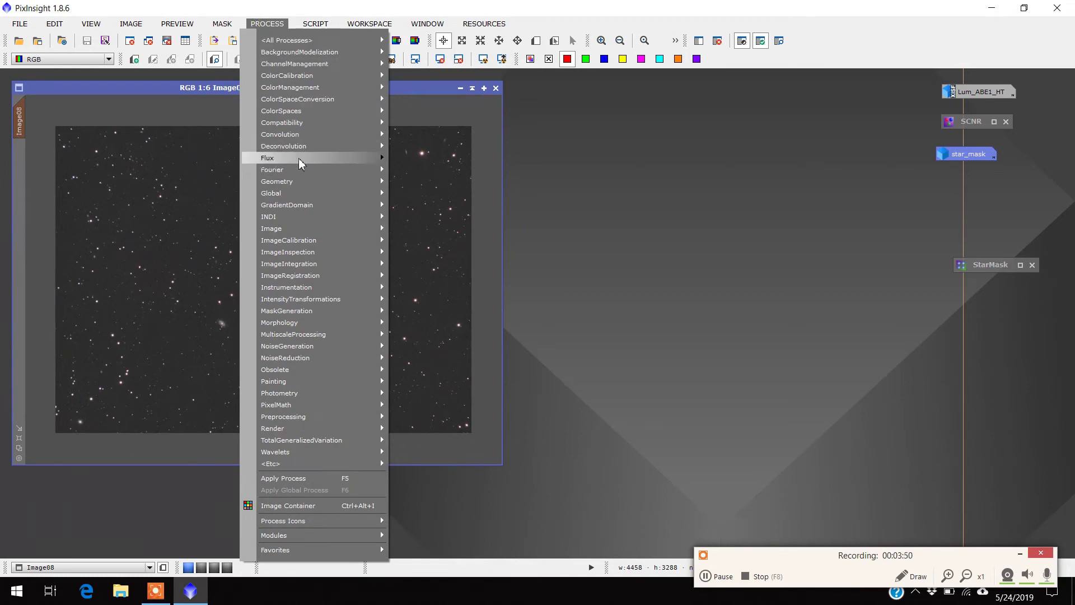
Apply MorphologicalTransformation Erosion, amount 1.00, size 3 structure, to the masked Image08.
mouse_move(319, 323)
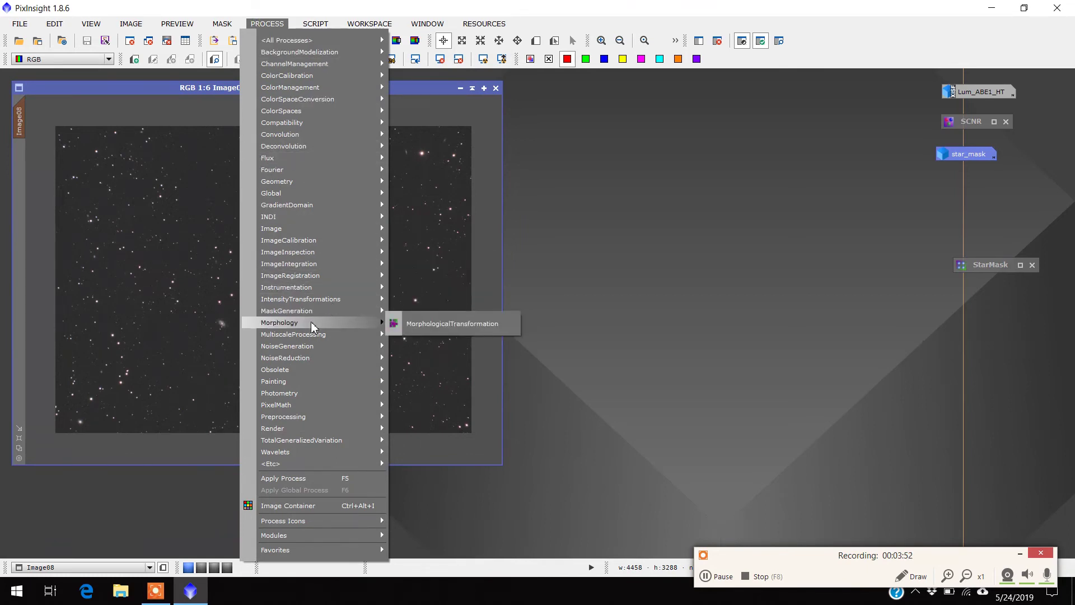
left_click(432, 325)
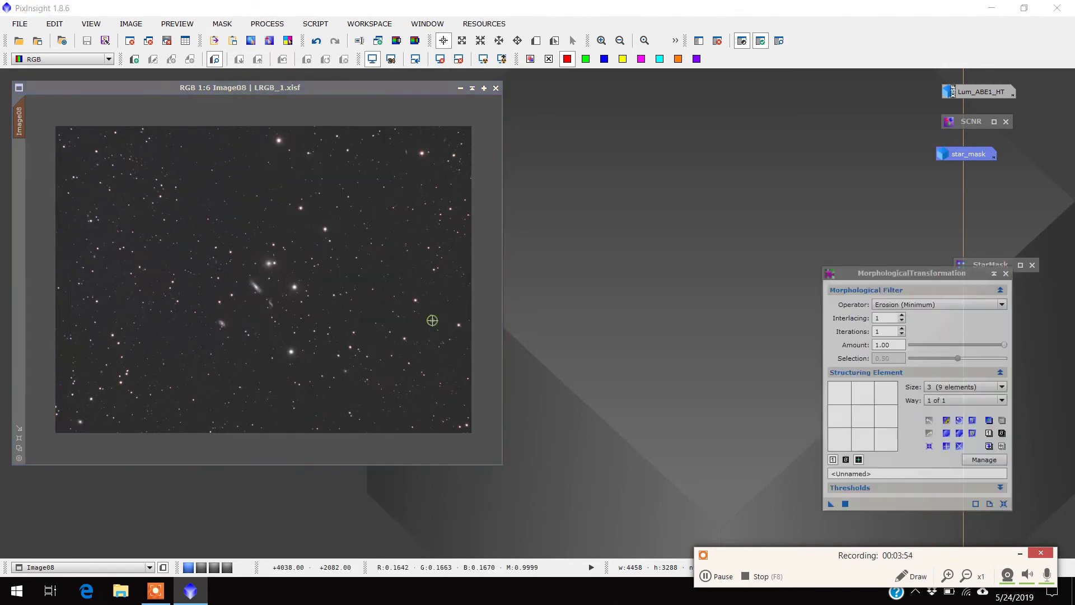
left_click_drag(863, 274, 713, 112)
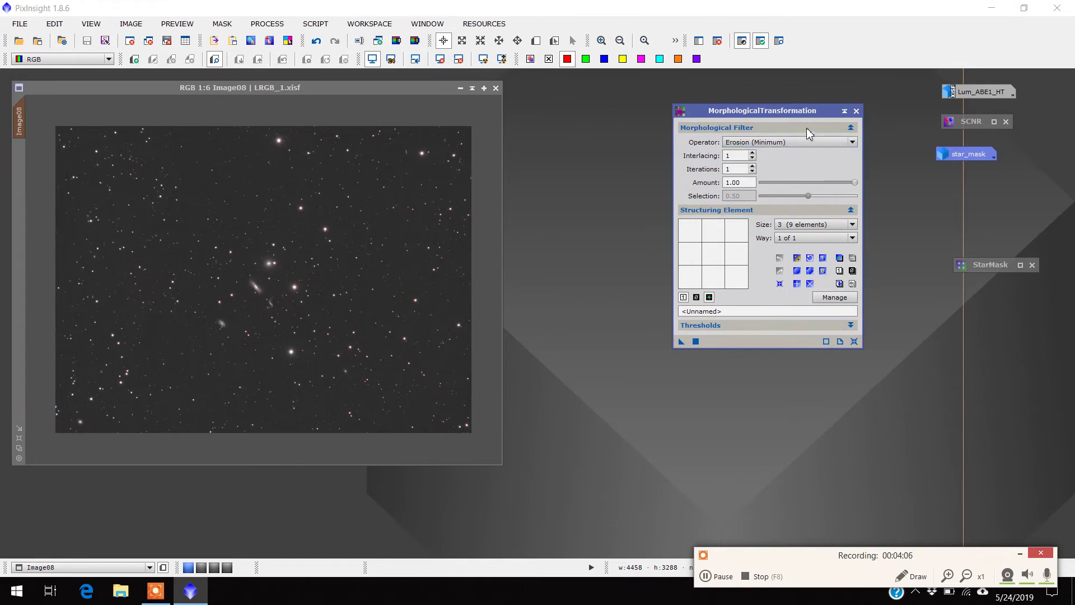
left_click_drag(795, 112, 840, 96)
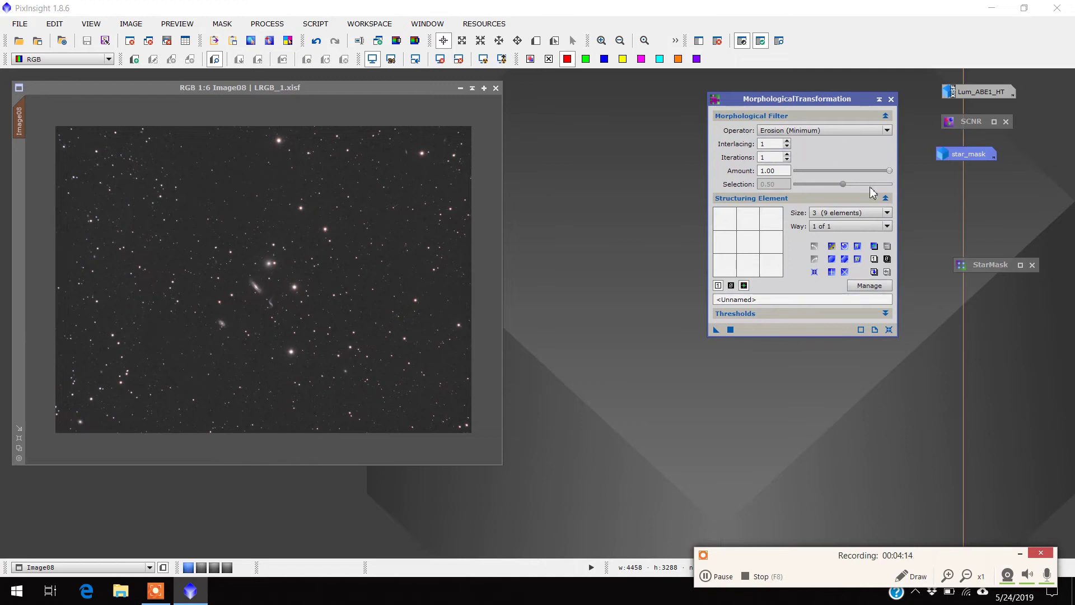
left_click_drag(834, 101, 839, 97)
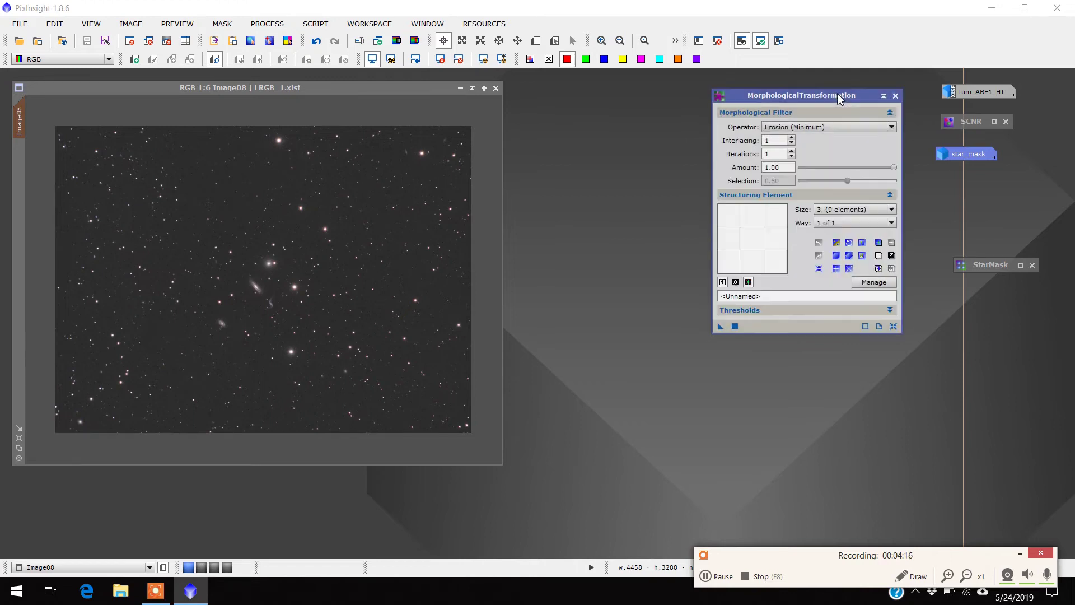
left_click(892, 169)
left_click_drag(721, 331, 341, 275)
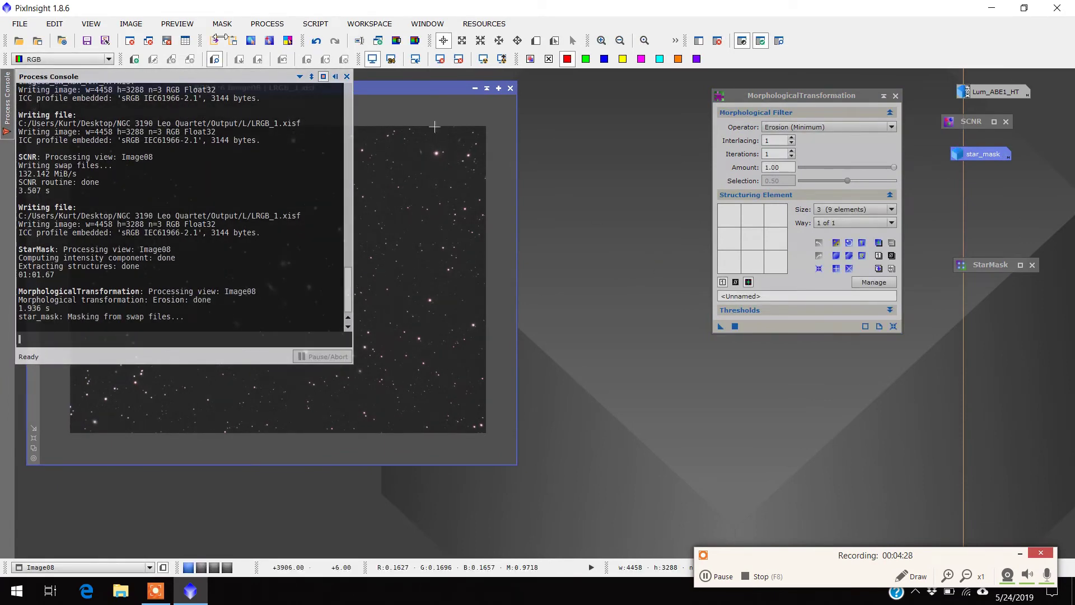
Close the process console and move Image08 toward the centre of the workspace.
left_click(346, 77)
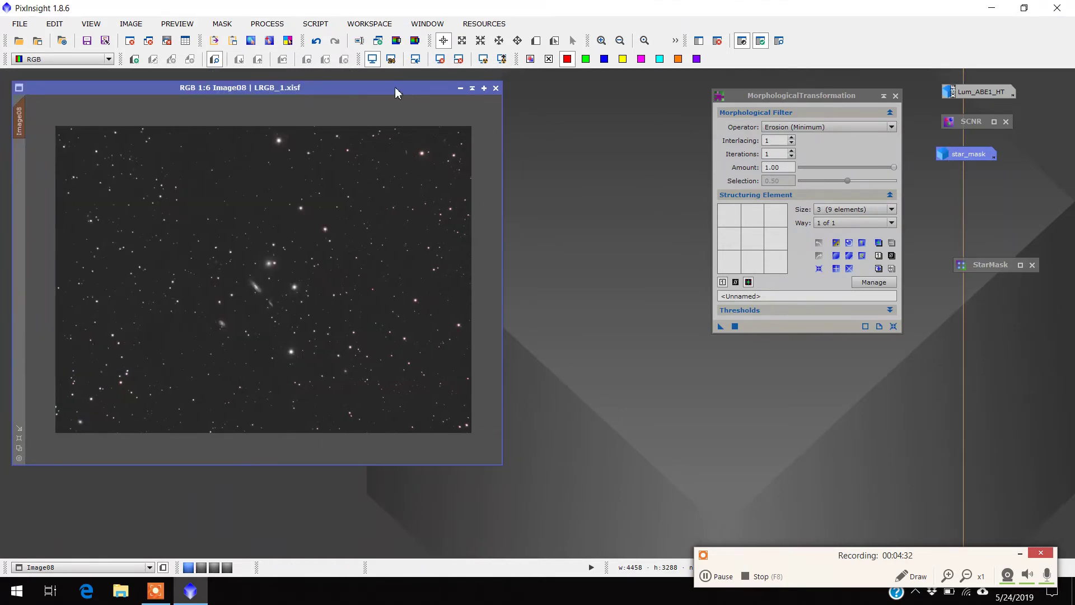
left_click_drag(395, 88, 480, 130)
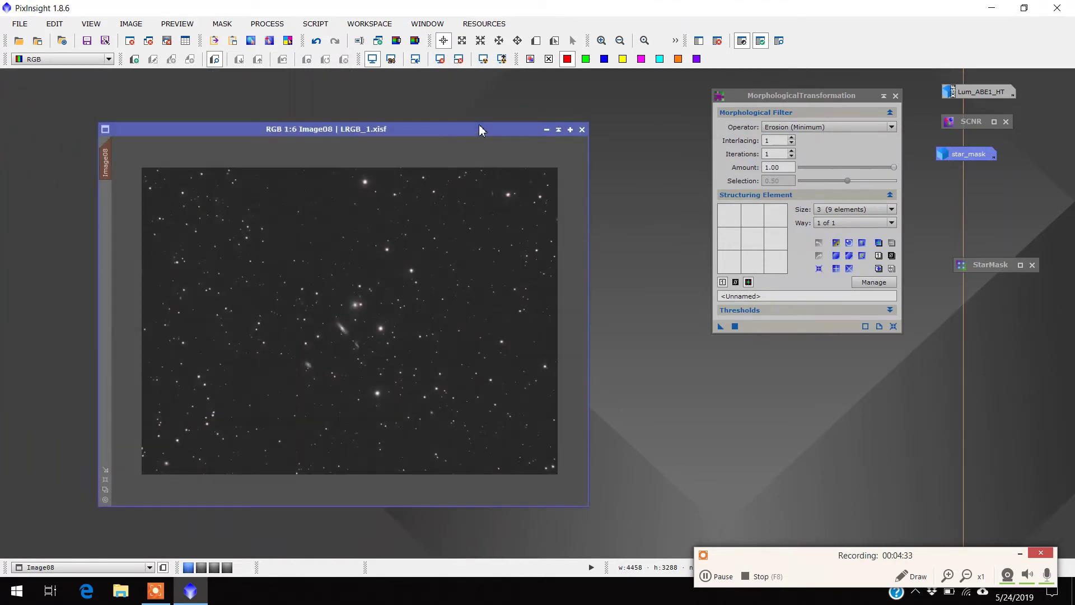
left_click(91, 24)
Undo the MorphologicalTransformation erosion on Image08, then browse the image menus without changes.
mouse_move(128, 26)
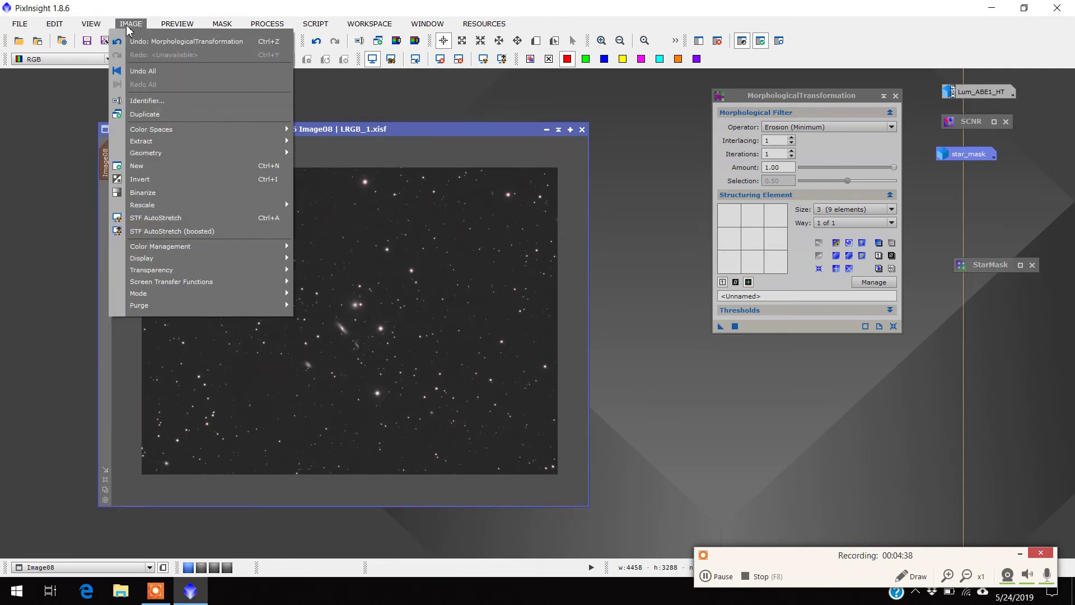
left_click(174, 43)
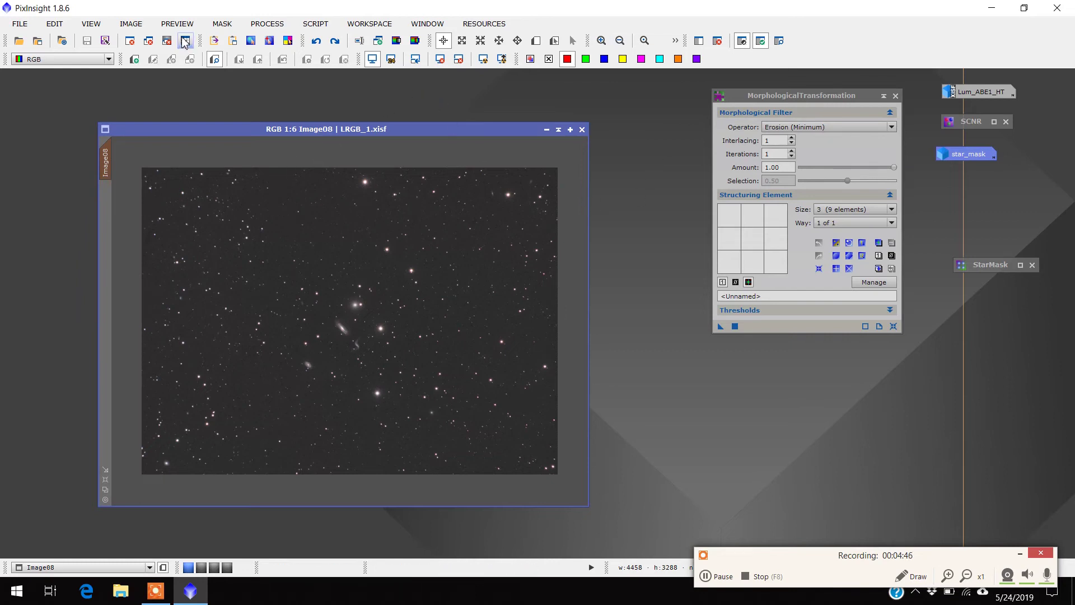
left_click(134, 25)
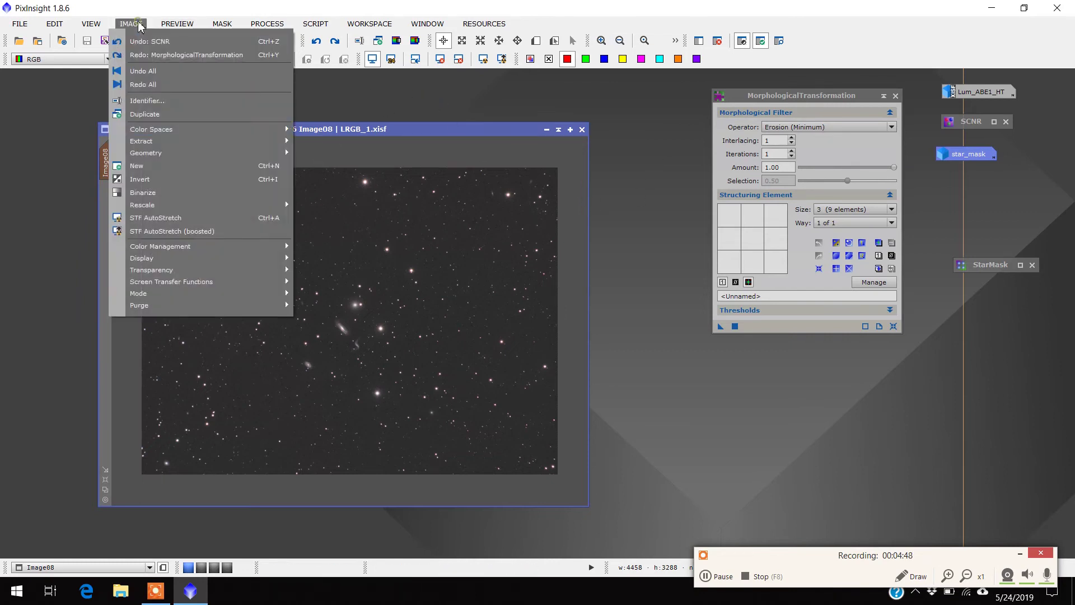
left_click(134, 25)
left_click(177, 24)
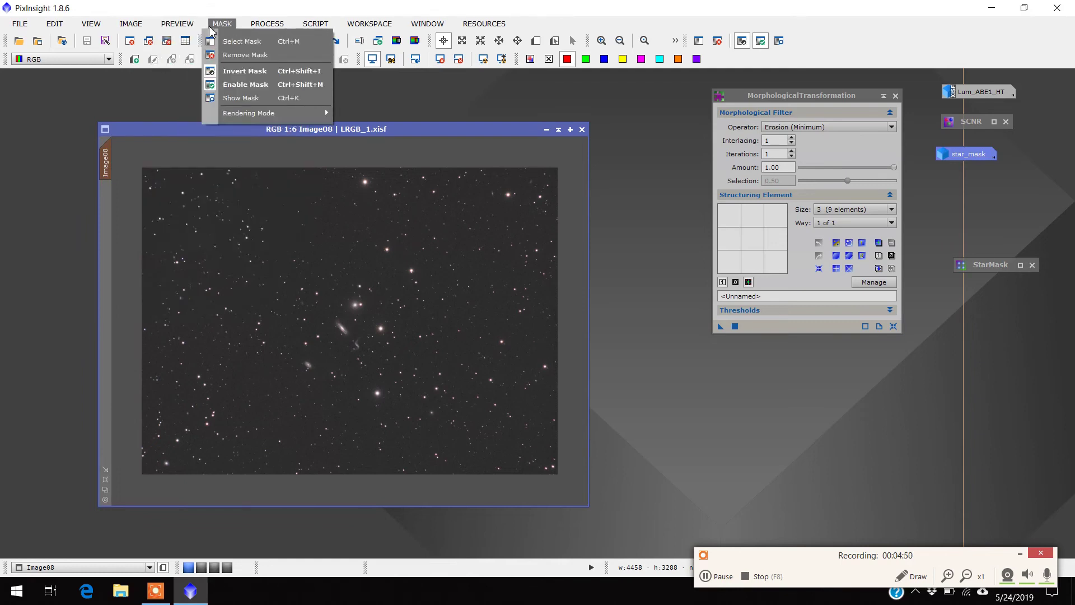
mouse_move(92, 25)
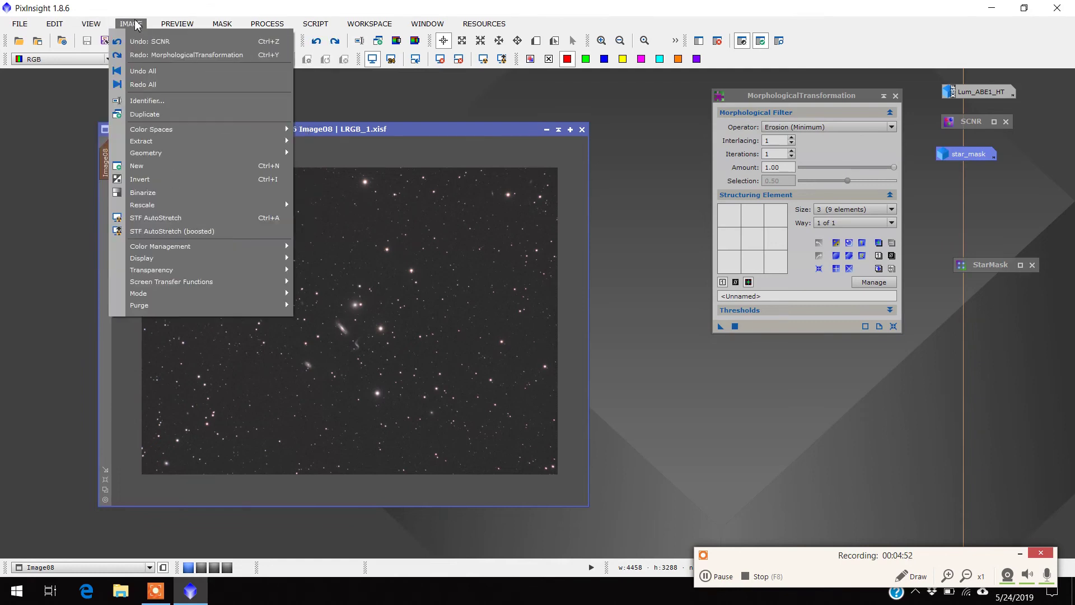
key("Escape")
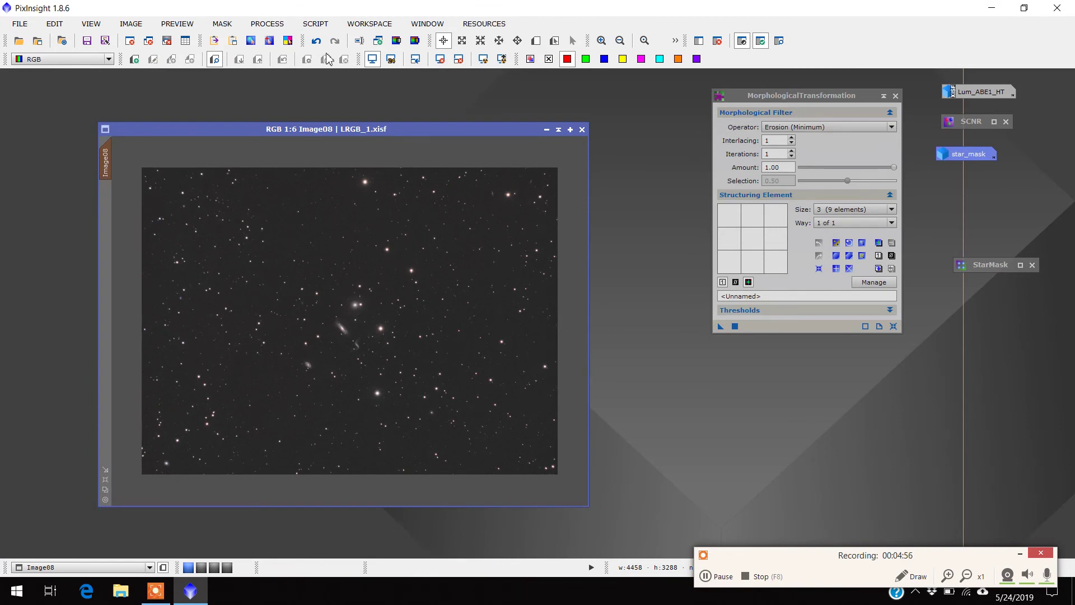
left_click(91, 24)
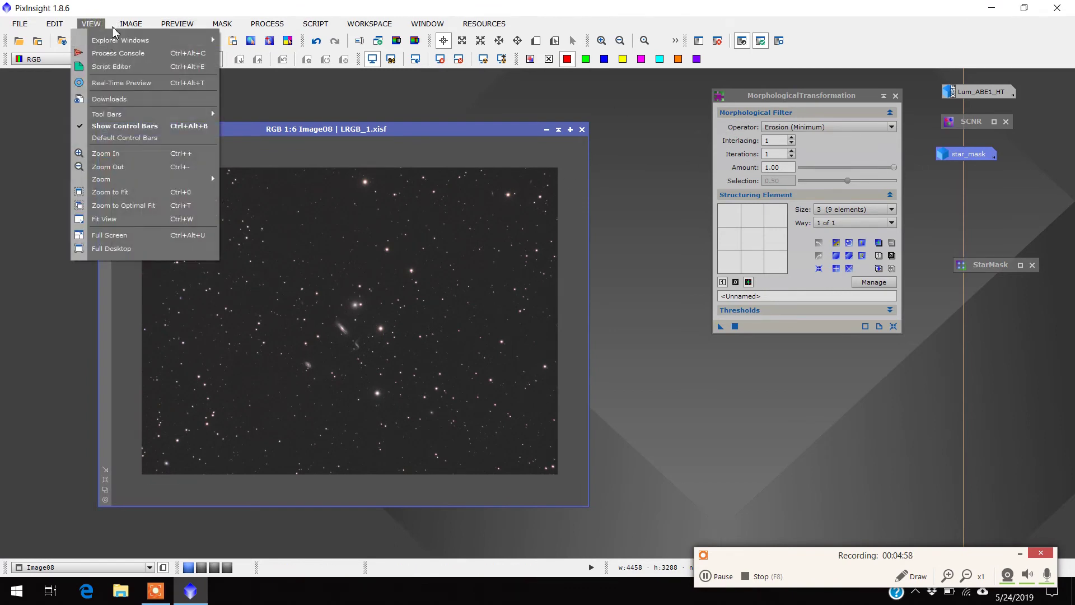
Invert the star mask, hide its overlay, rerun the erosion on Image08, and close the console.
key("Escape")
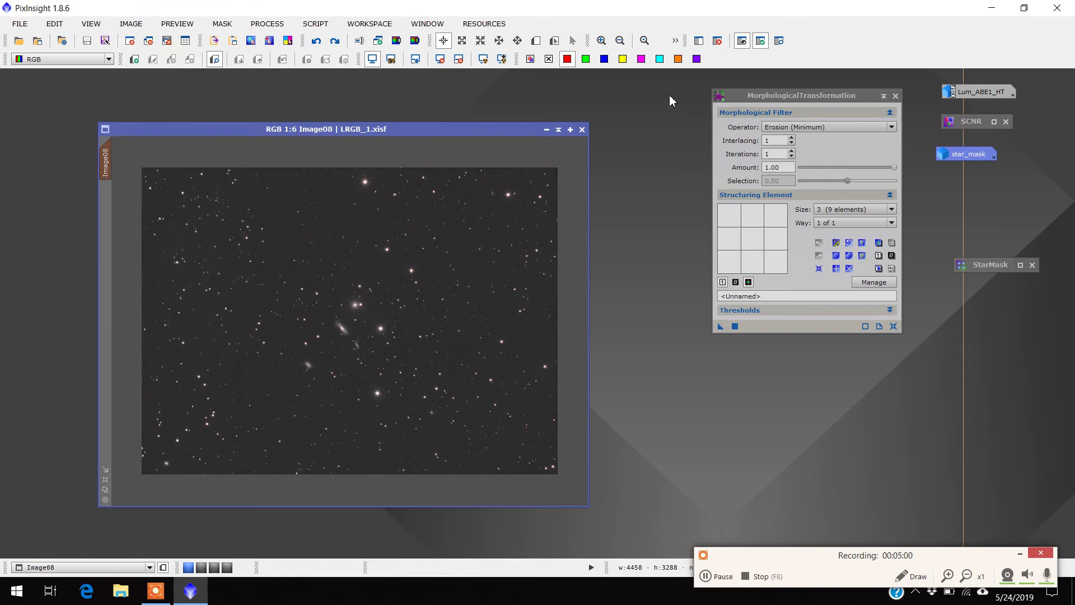
left_click(742, 41)
left_click(778, 41)
left_click(742, 43)
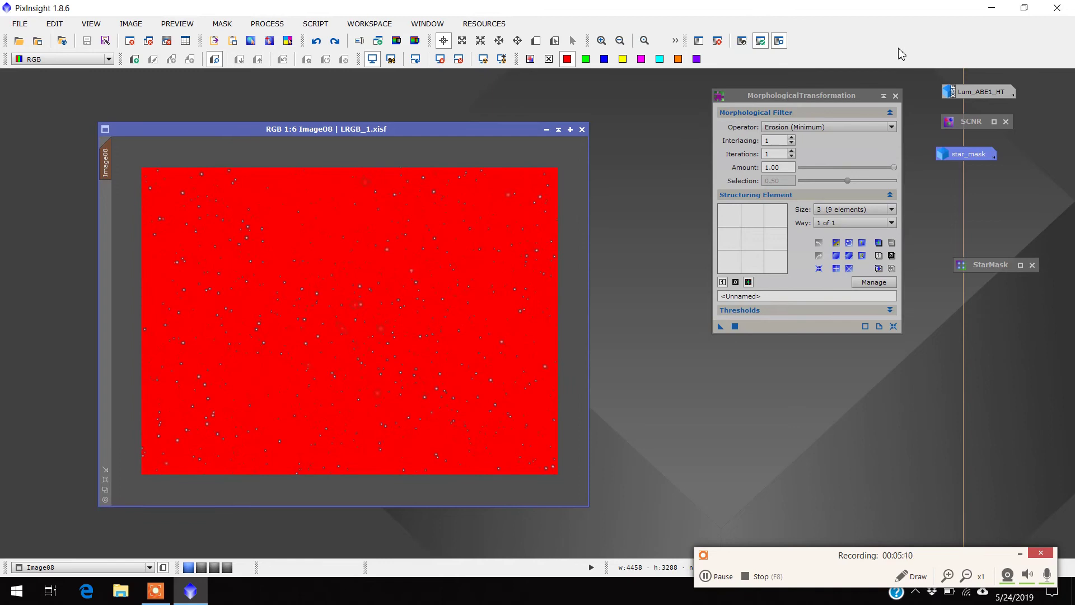
left_click(781, 43)
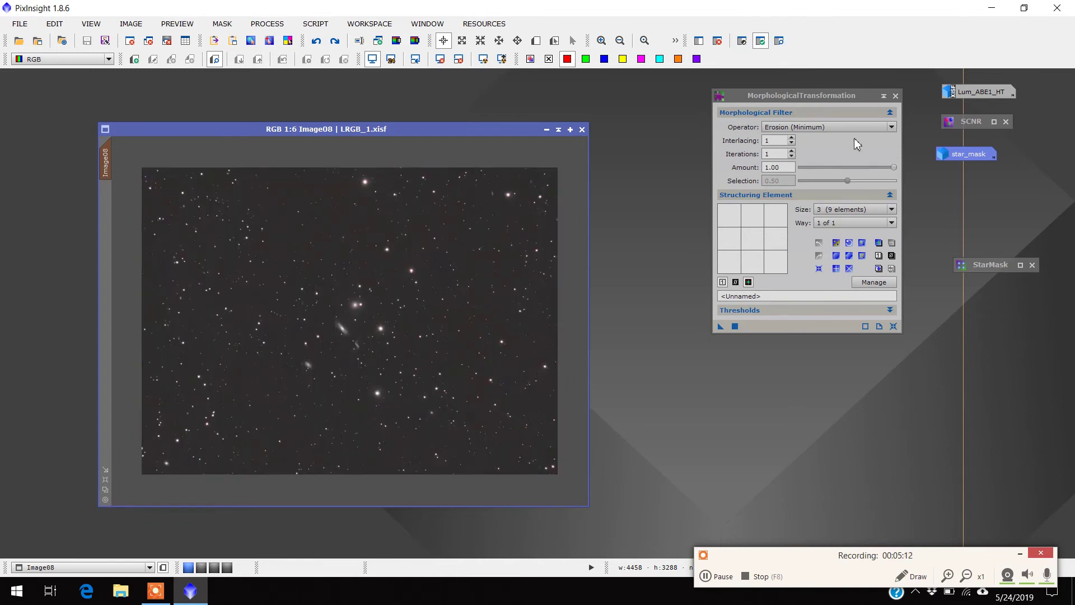
left_click_drag(720, 325, 468, 264)
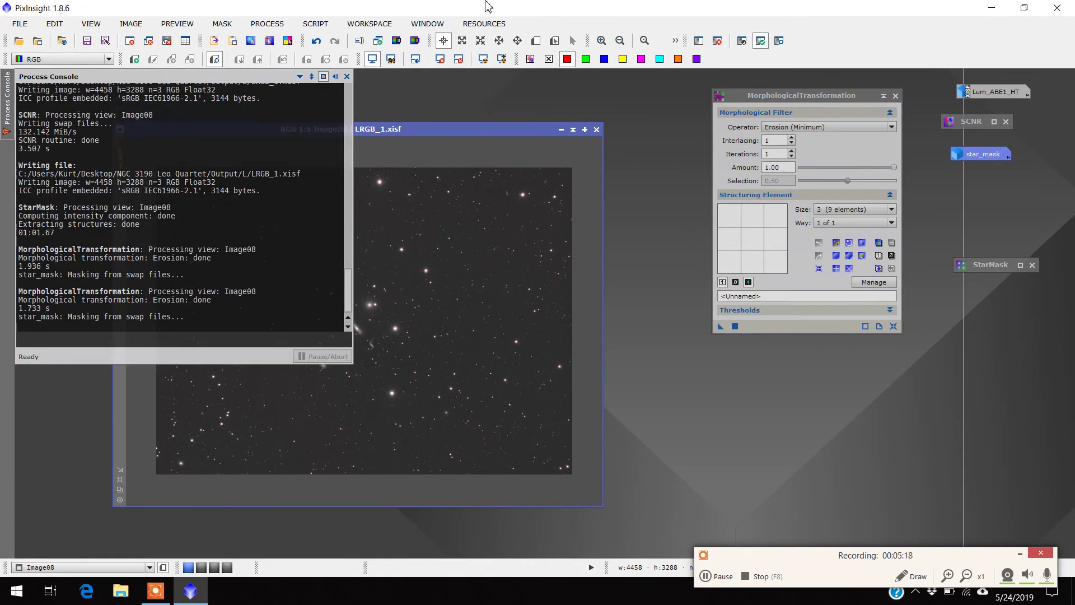
left_click(347, 77)
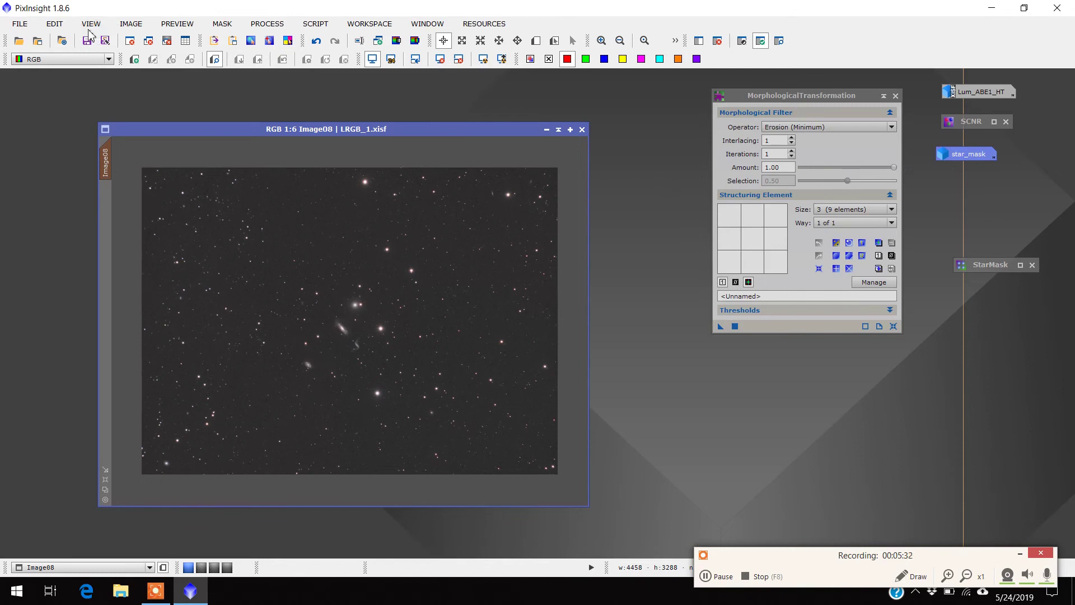
Undo the previous MorphologicalTransformation star erosion on Image08.
left_click(132, 24)
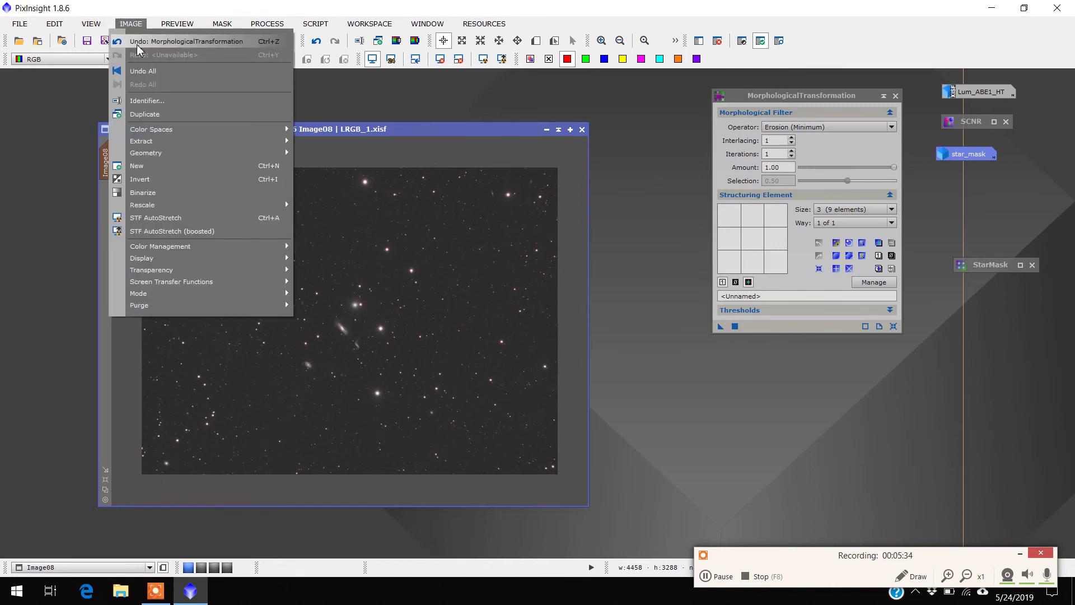
left_click(137, 45)
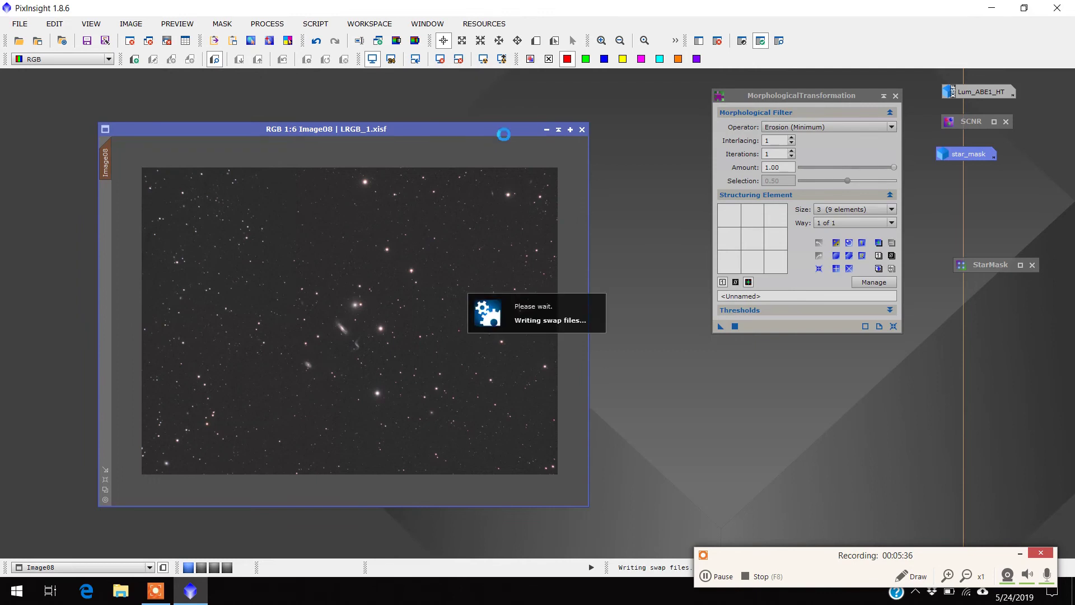
left_click_drag(468, 135, 541, 146)
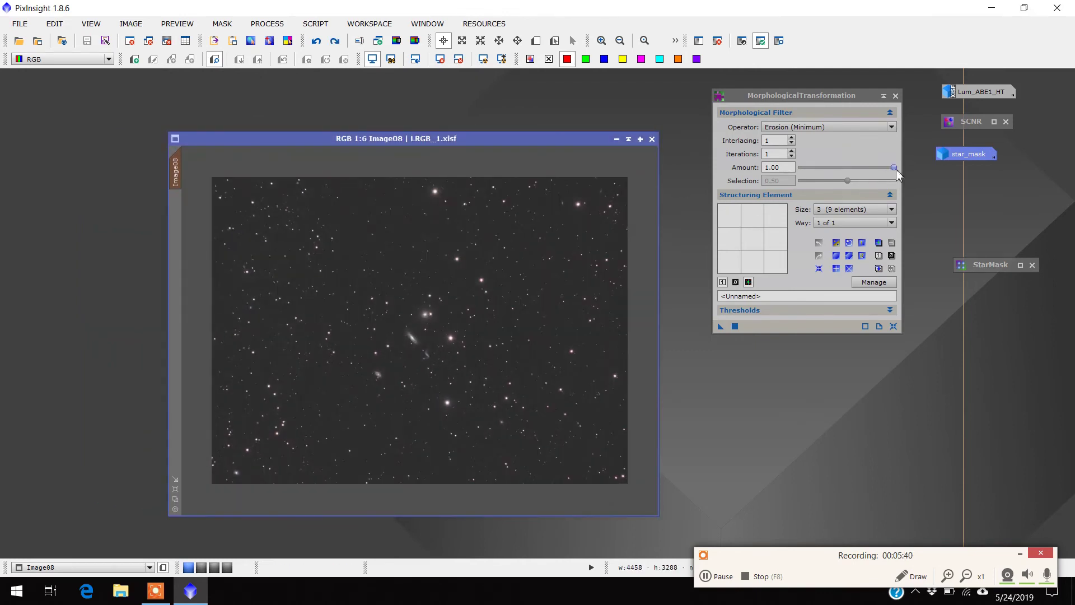
Reapply the erosion to Image08 with Amount 0.30, then close the Process Console.
left_click_drag(894, 168, 828, 163)
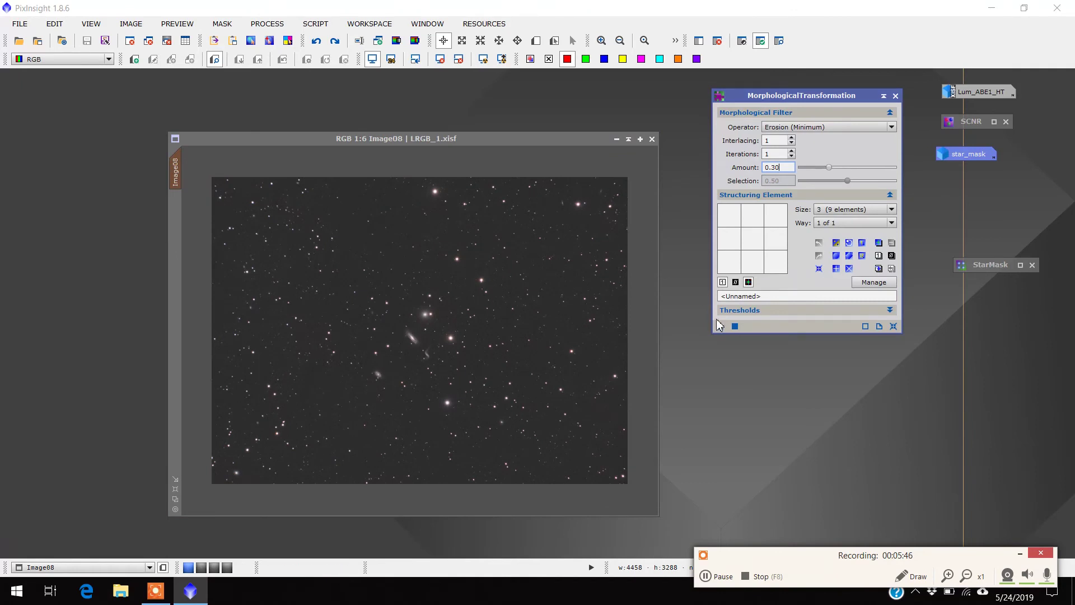
left_click_drag(720, 327, 558, 306)
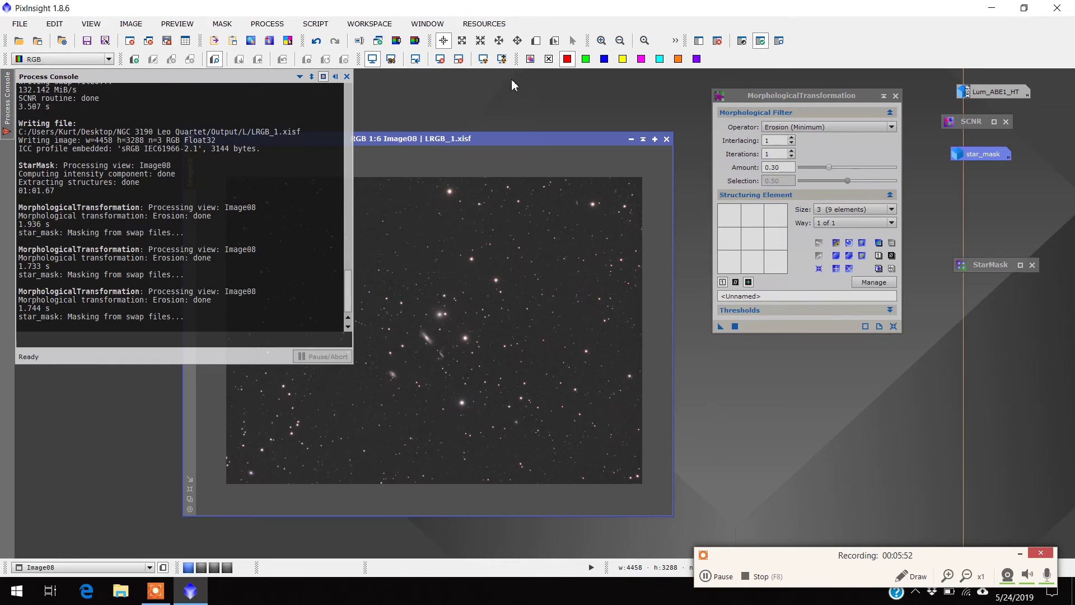
left_click(345, 77)
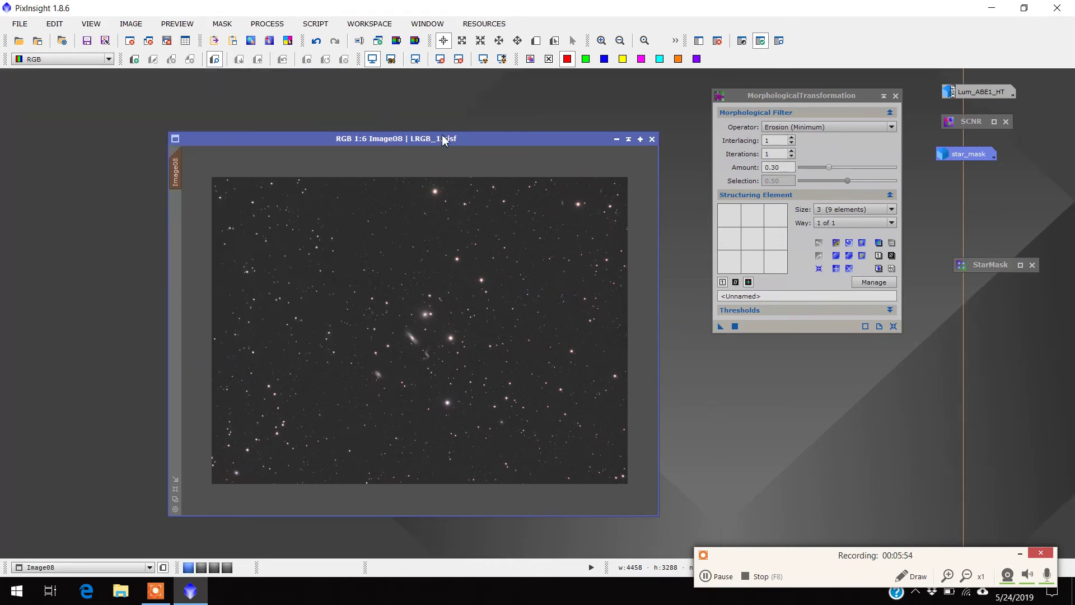
Reposition the Image08 window higher up in the workspace.
left_click_drag(533, 139, 541, 134)
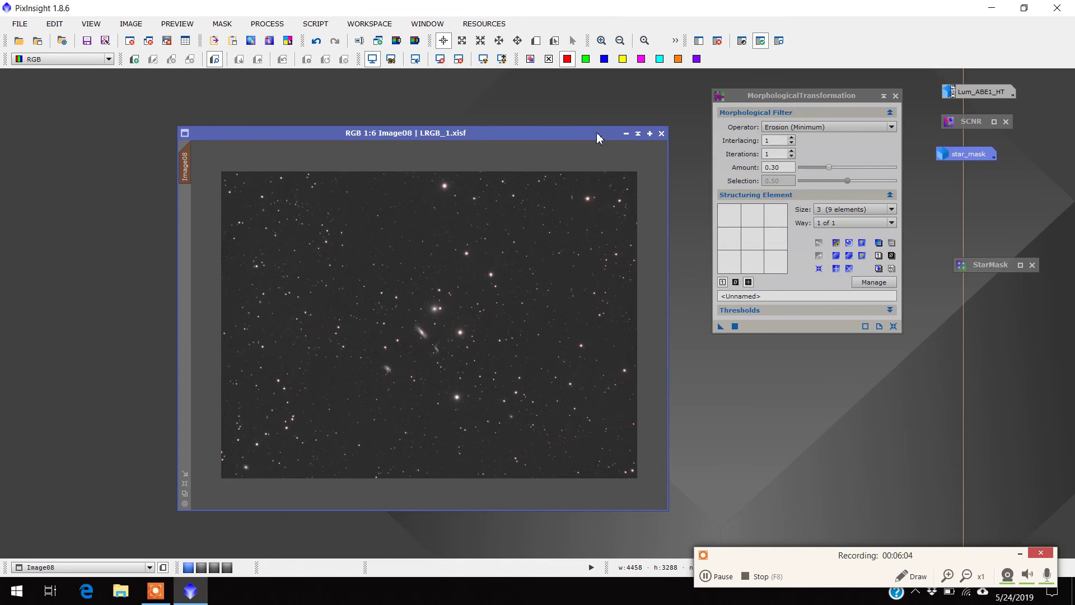
left_click_drag(597, 137, 594, 112)
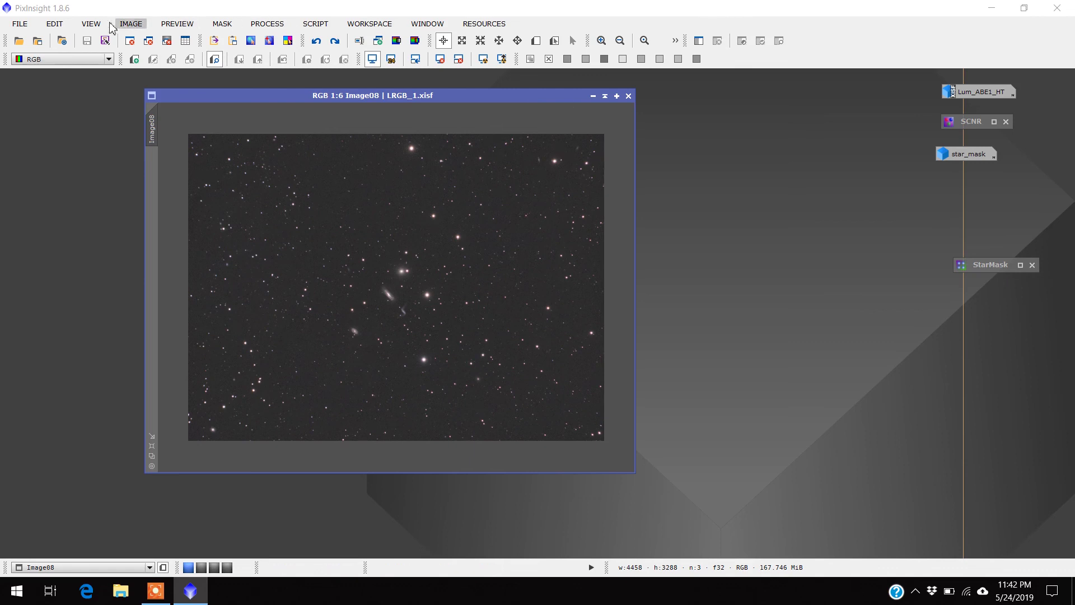
Save Image08 as LRGB_1 in TIFF format with 16-bit unsigned integer samples.
left_click(22, 24)
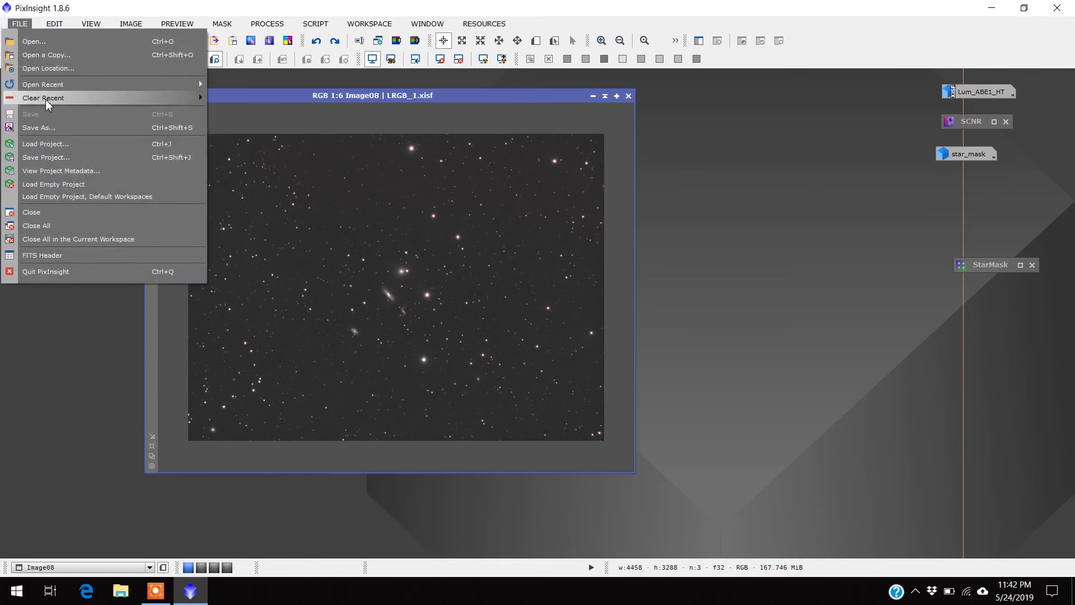
left_click(52, 130)
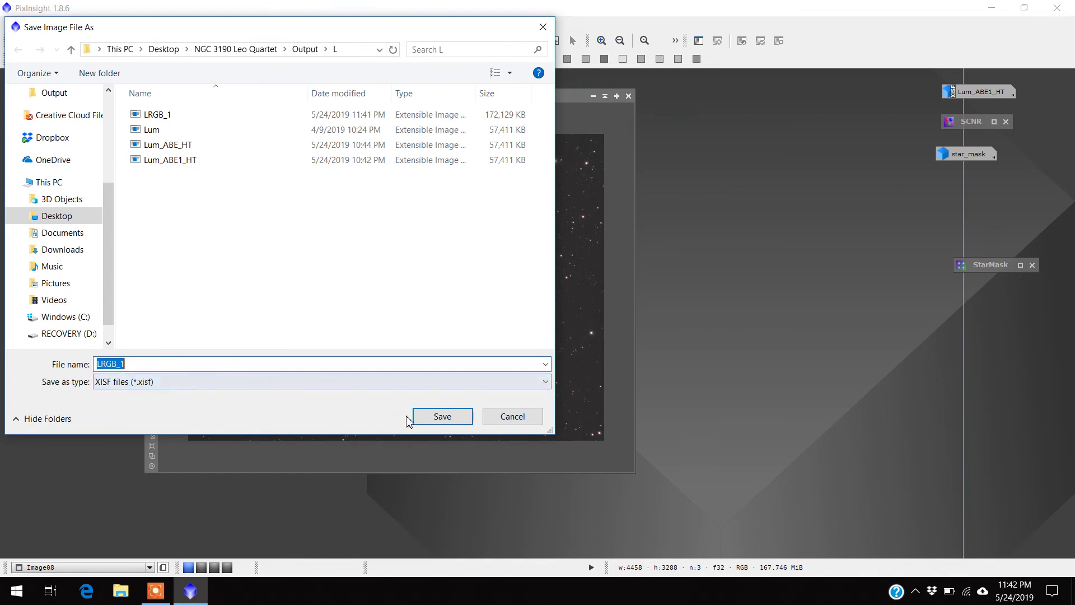
left_click(545, 383)
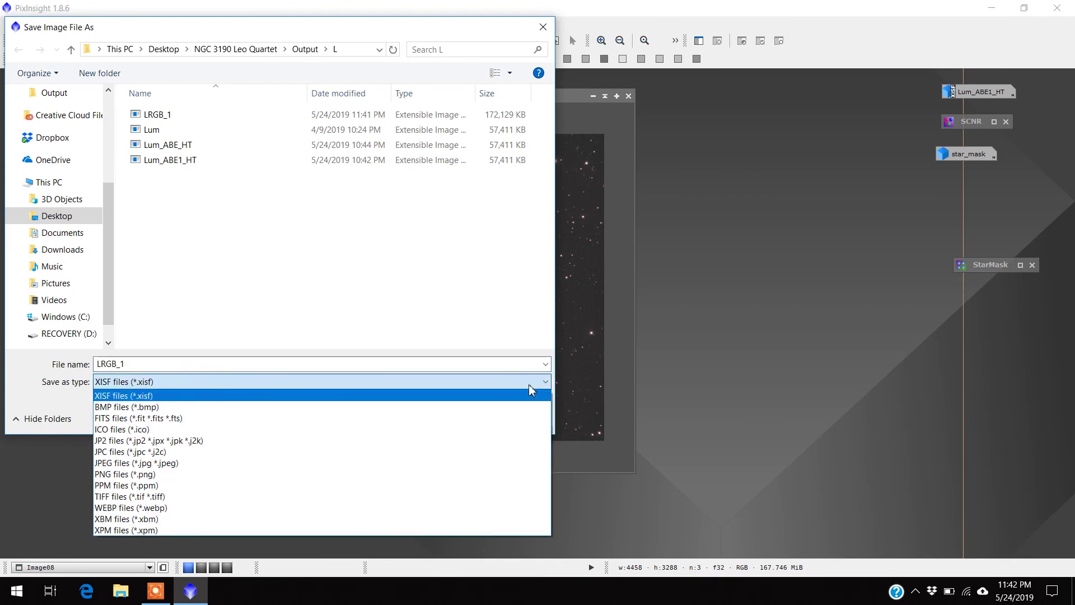
left_click(134, 497)
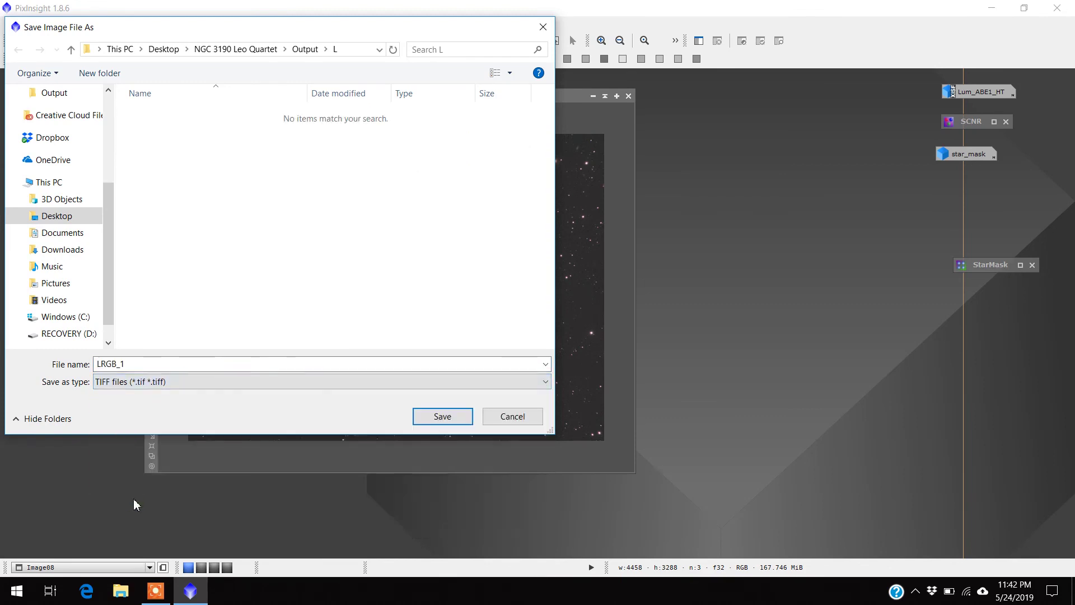
left_click(443, 416)
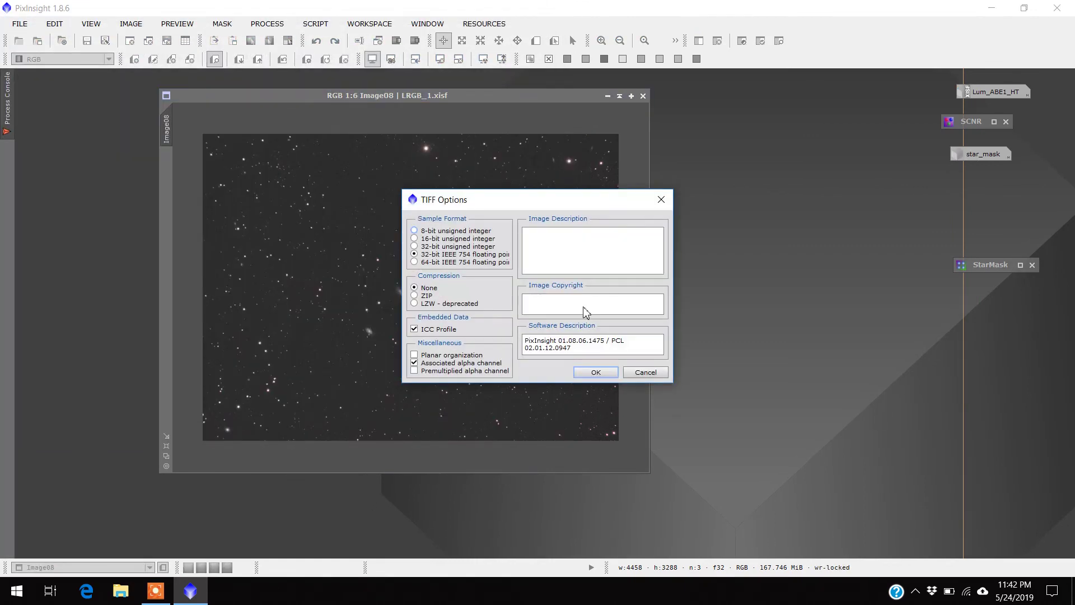
left_click(414, 239)
left_click(596, 373)
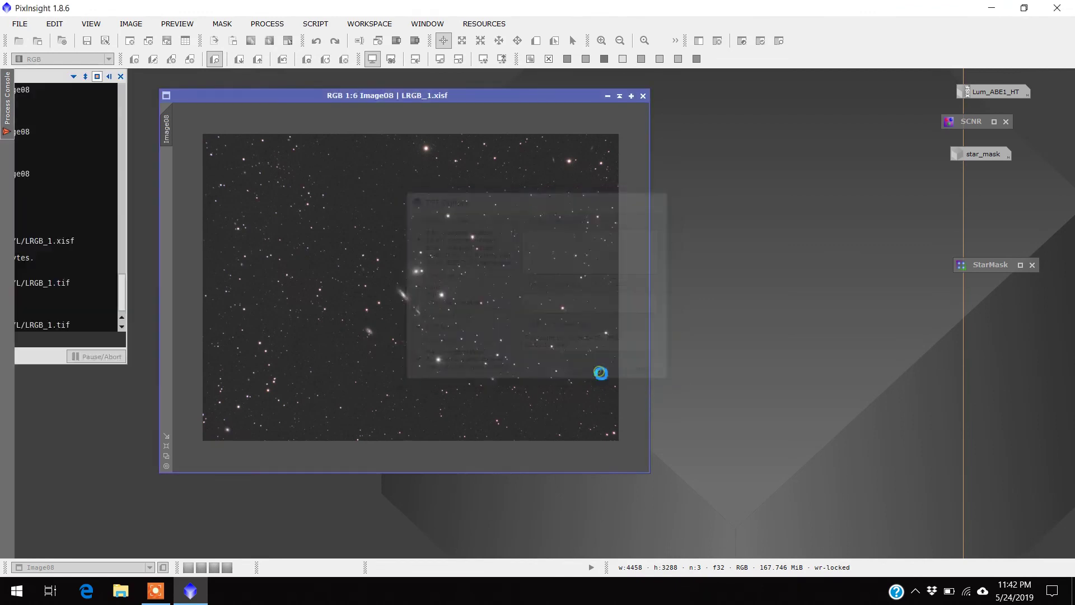